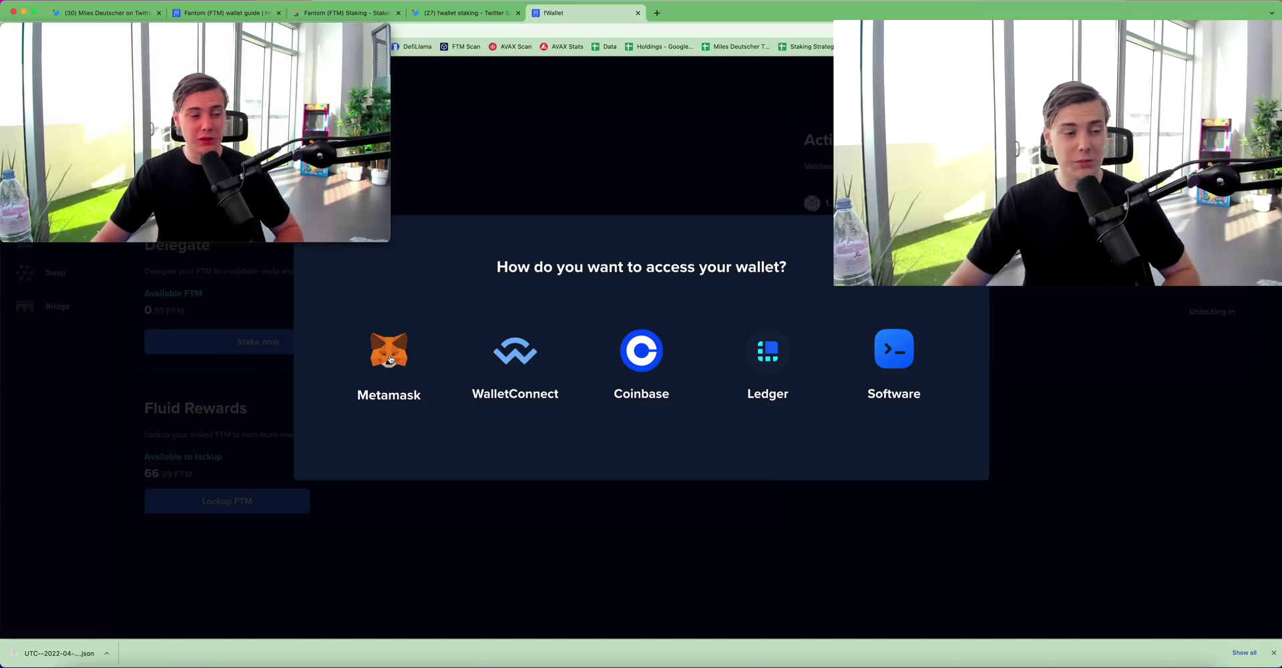
# - Access fWallet with MetaMask, approve the connection, and check the wallet's address
pyautogui.click(396, 342)
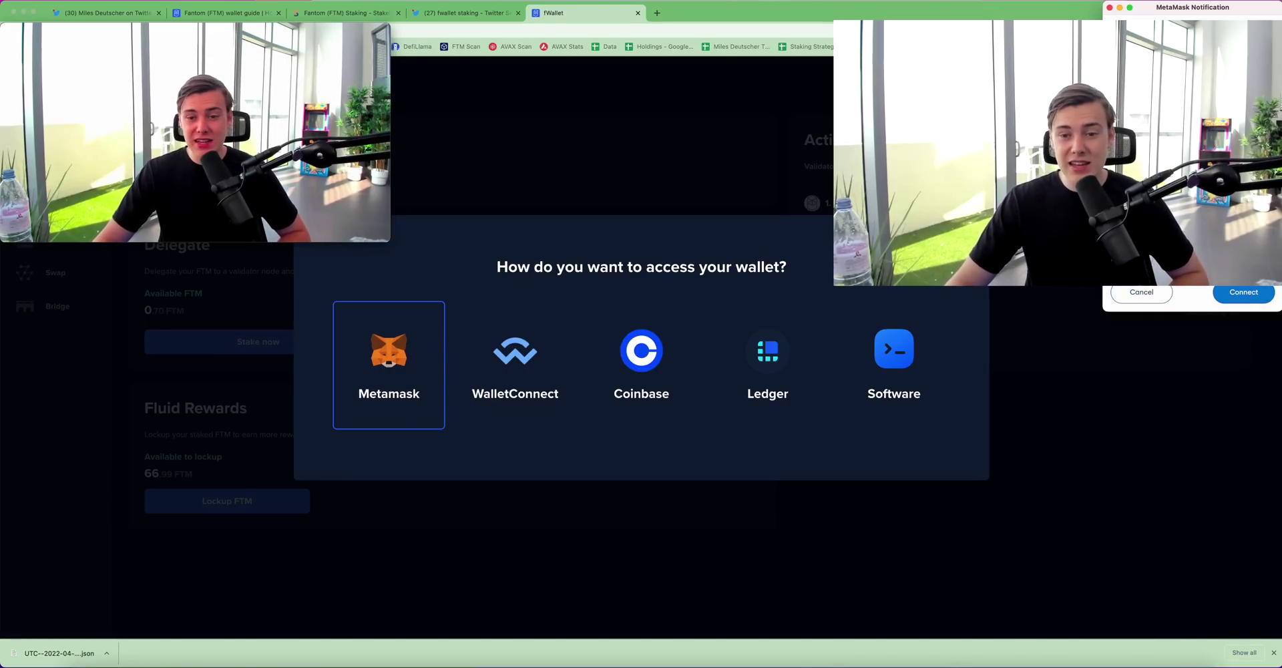
pyautogui.click(1254, 297)
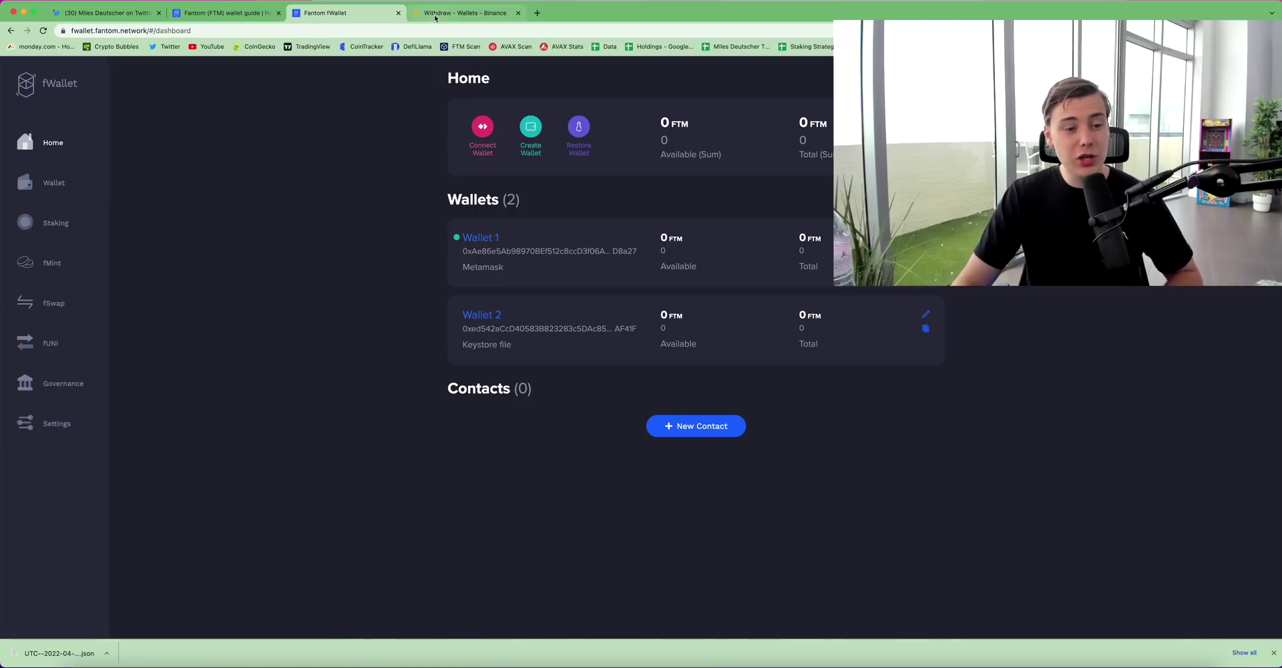
pyautogui.click(435, 18)
# - Verify the Binance withdrawal address matches fWallet's Wallet 1 (Metamask) address
pyautogui.moveTo(604, 278); pyautogui.dragTo(428, 275)
pyautogui.click(334, 13)
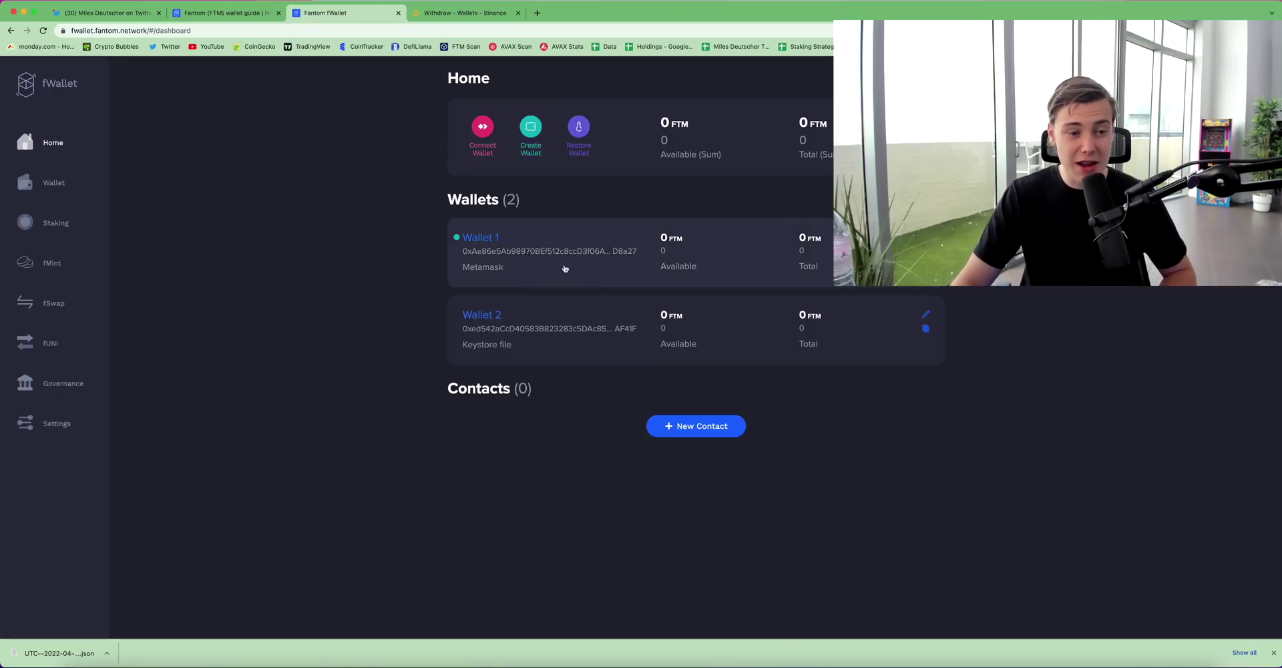
pyautogui.click(467, 12)
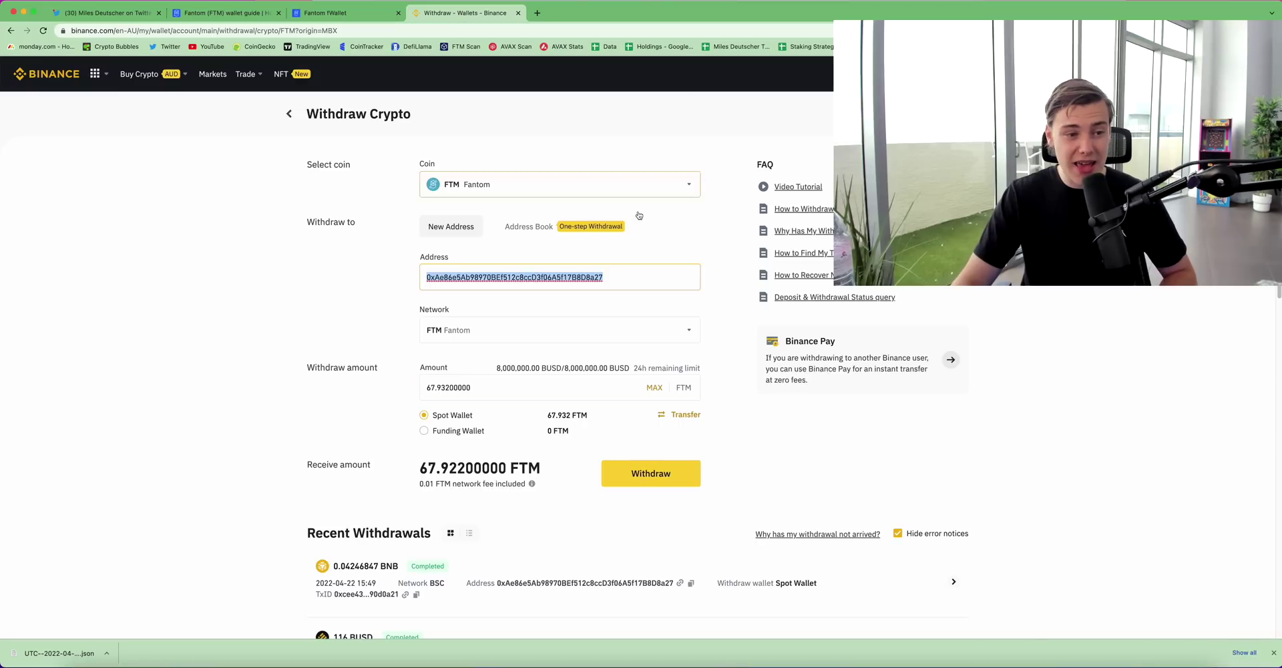
pyautogui.click(739, 343)
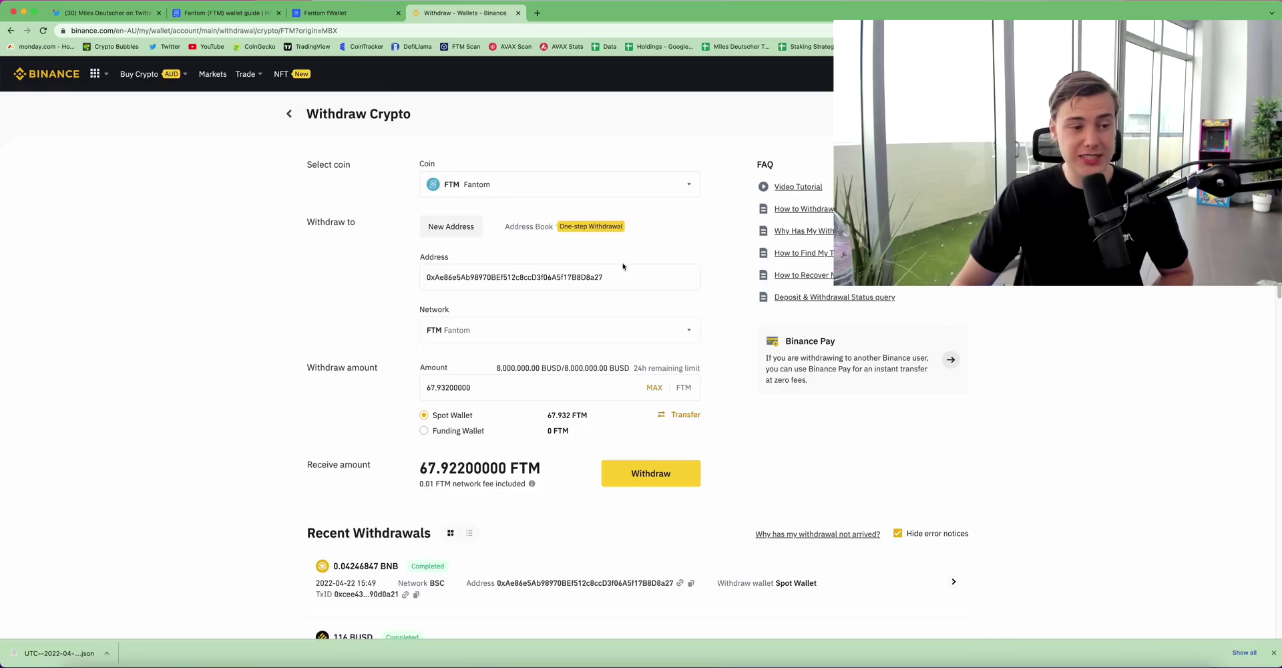
# - Submit the 67.932 FTM withdrawal and review its Awaiting Approval notice of about 12 hours
pyautogui.click(651, 476)
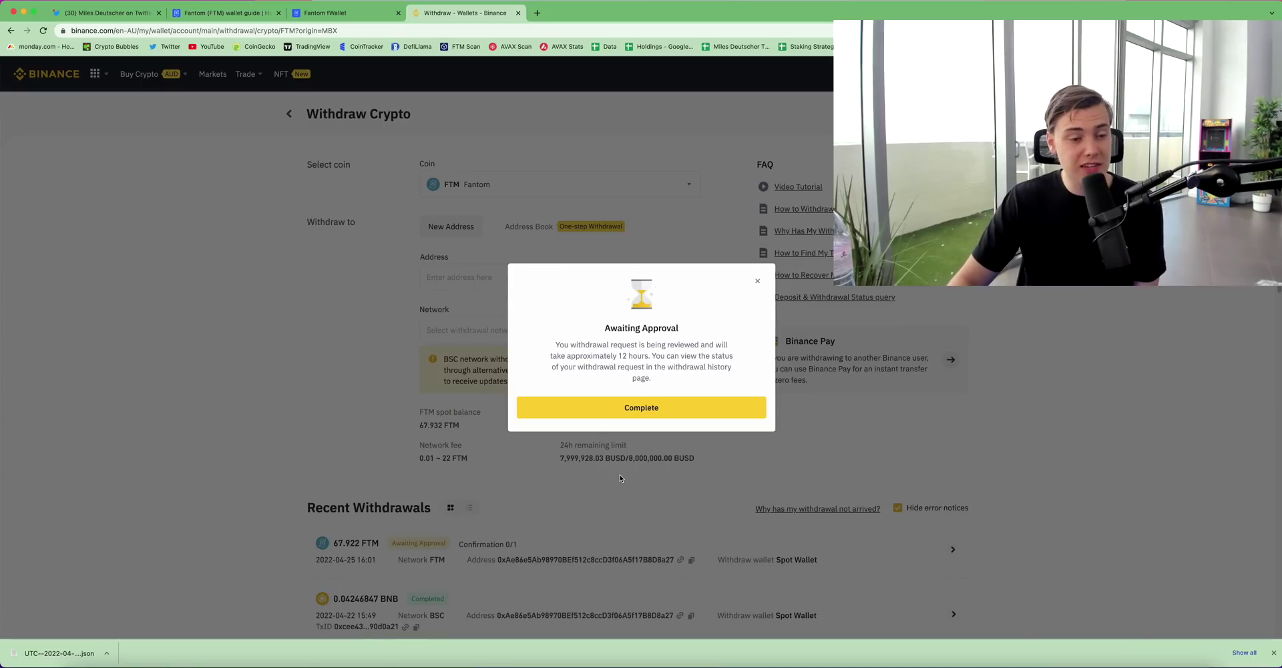
pyautogui.moveTo(672, 328)
pyautogui.mouseDown()
pyautogui.moveTo(603, 328)
pyautogui.moveTo(693, 340)
pyautogui.mouseUp()
pyautogui.click(563, 320)
pyautogui.moveTo(572, 356); pyautogui.dragTo(658, 355)
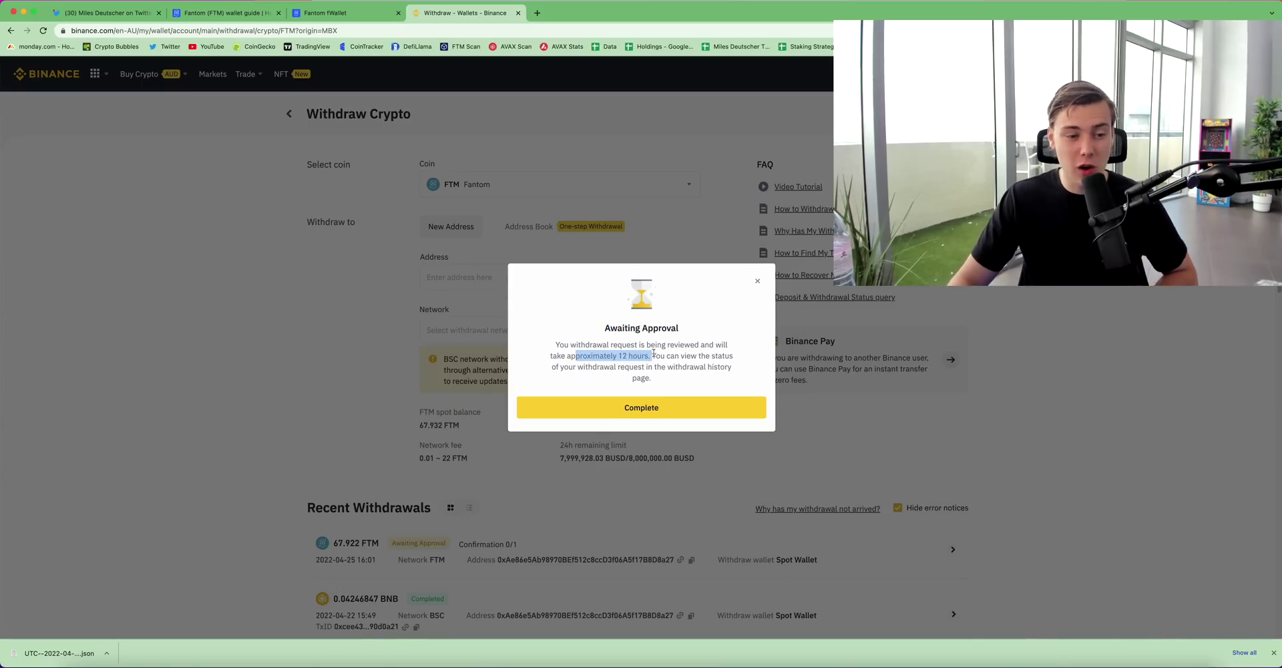
pyautogui.click(657, 354)
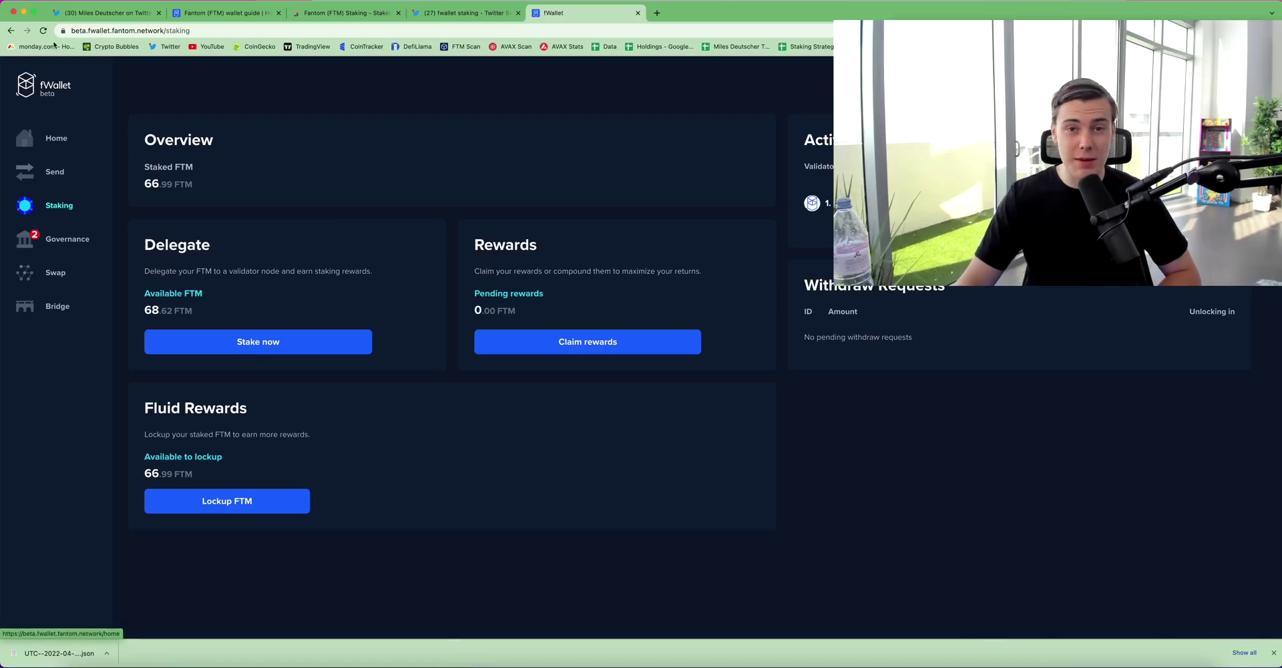
# - Start a new delegation with 68 FTM as the amount
pyautogui.click(249, 345)
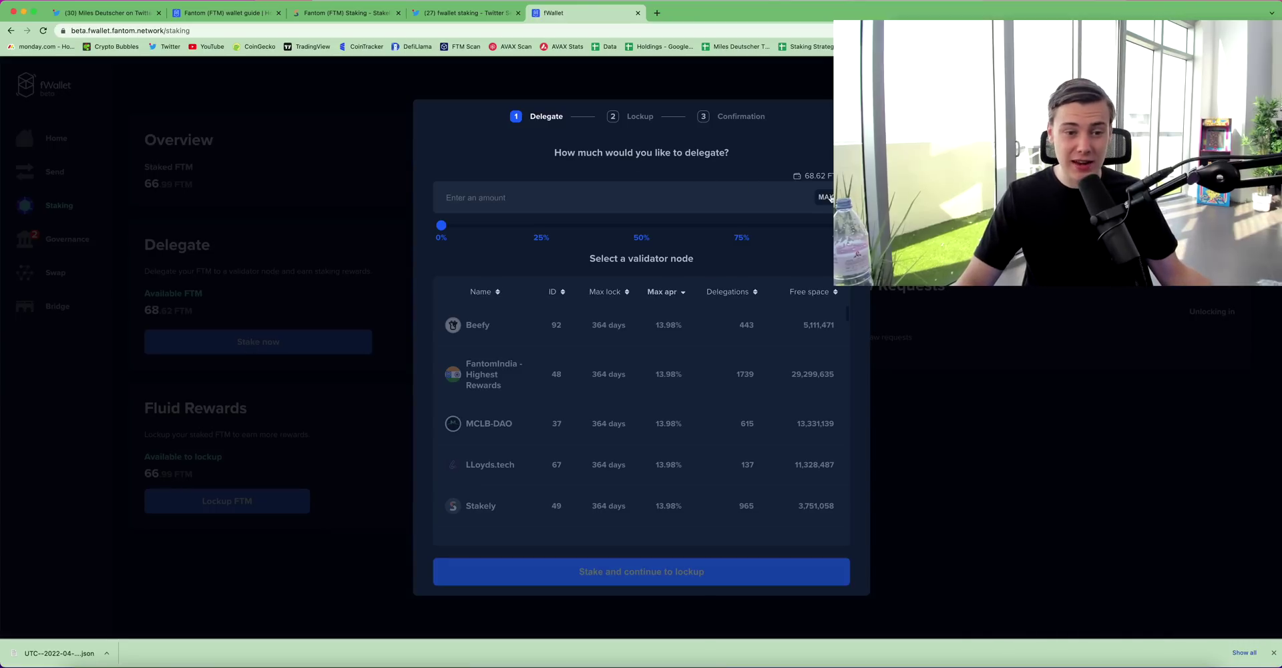
pyautogui.click(774, 194)
pyautogui.write('68')
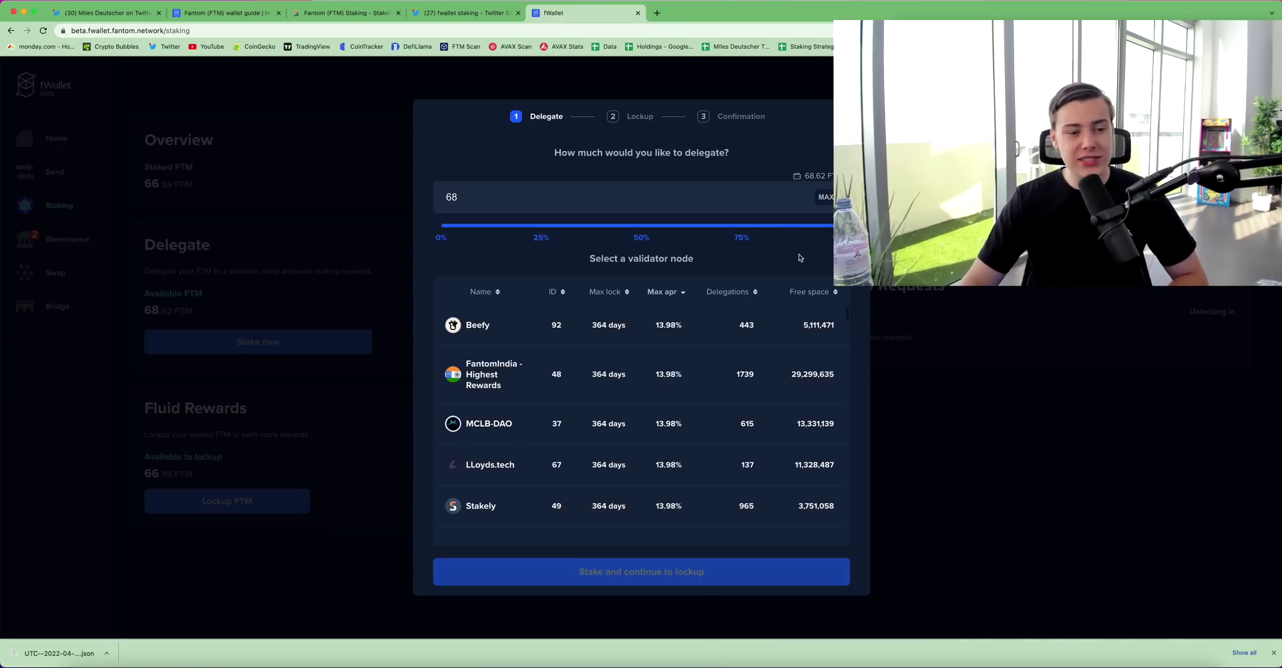
# - Sort validators by ascending ID, pick Fantom Foundation (ID 1), and submit the stake
pyautogui.scroll(-1, 701, 348)
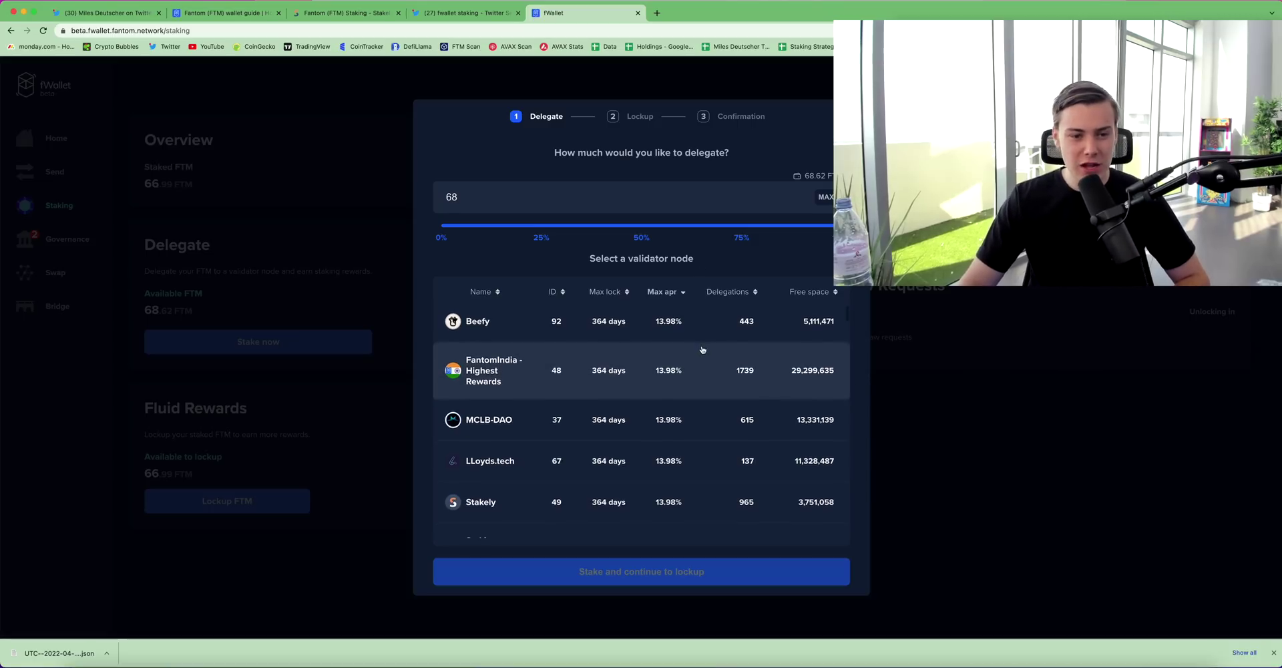
pyautogui.click(560, 292)
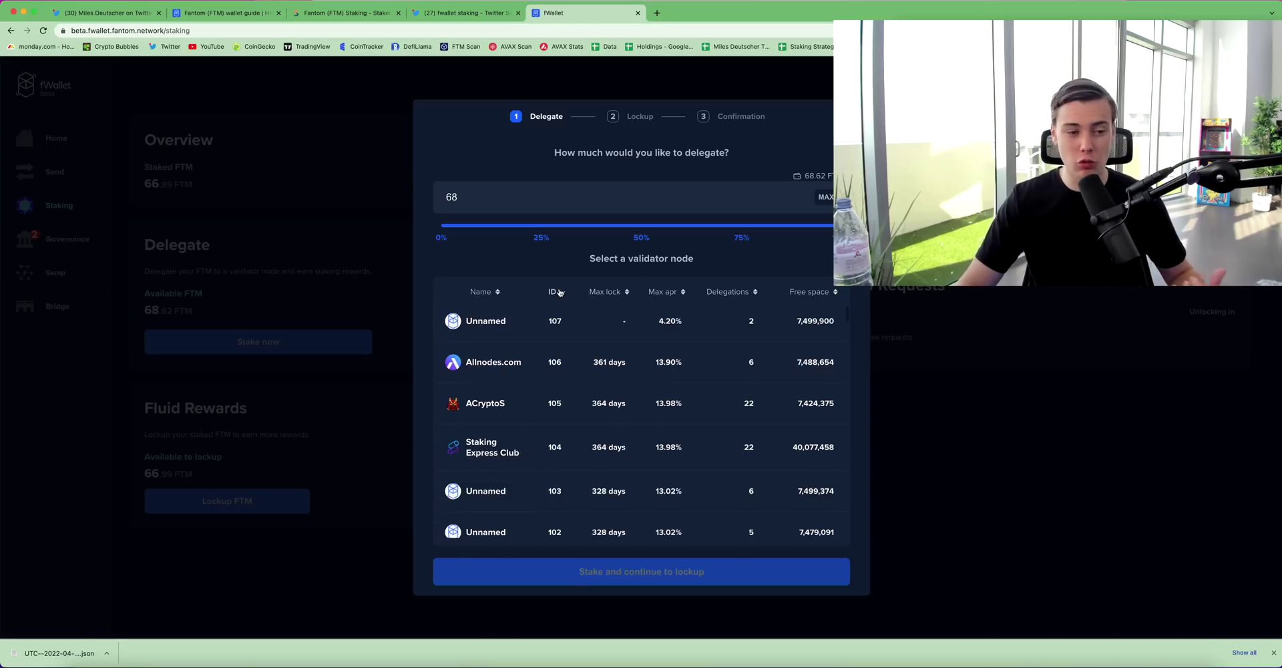
pyautogui.click(564, 293)
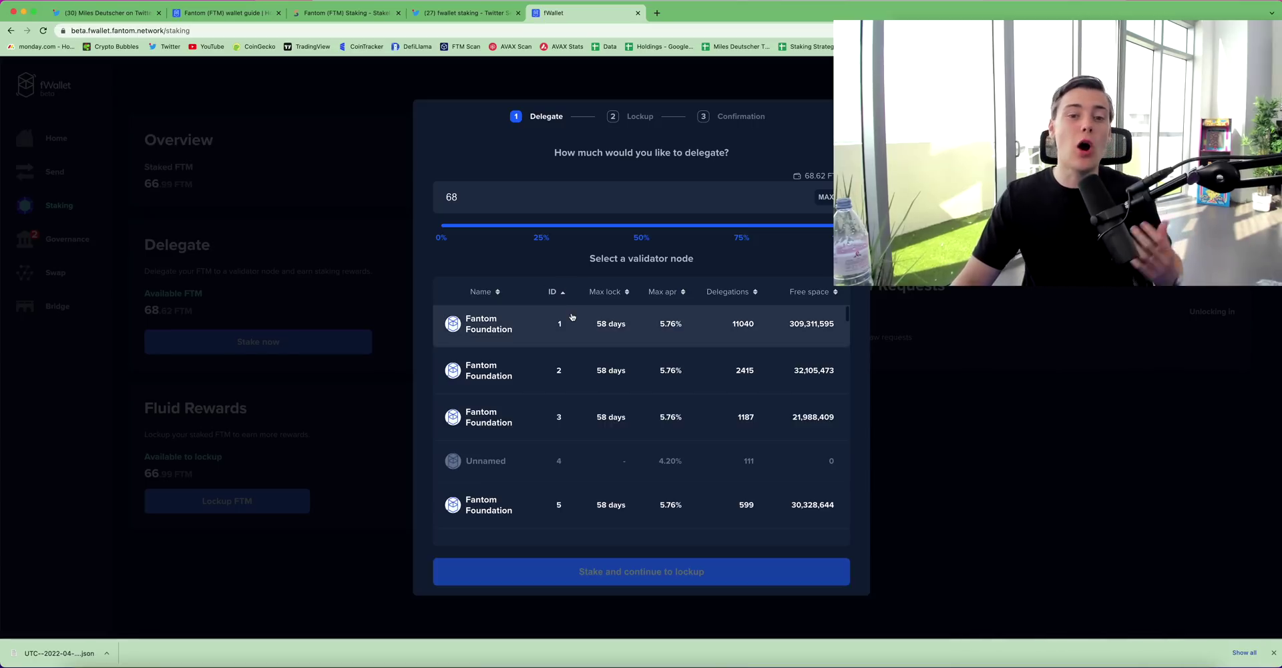
pyautogui.scroll(-20, 601, 347)
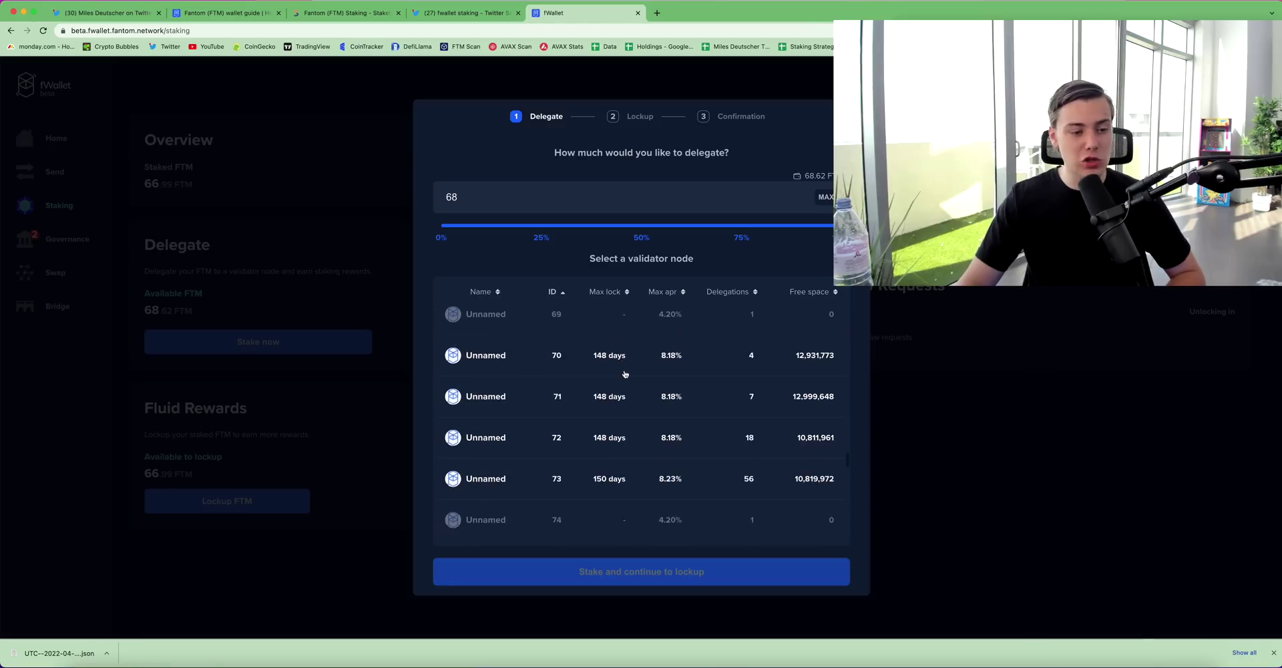
pyautogui.scroll(-20, 625, 373)
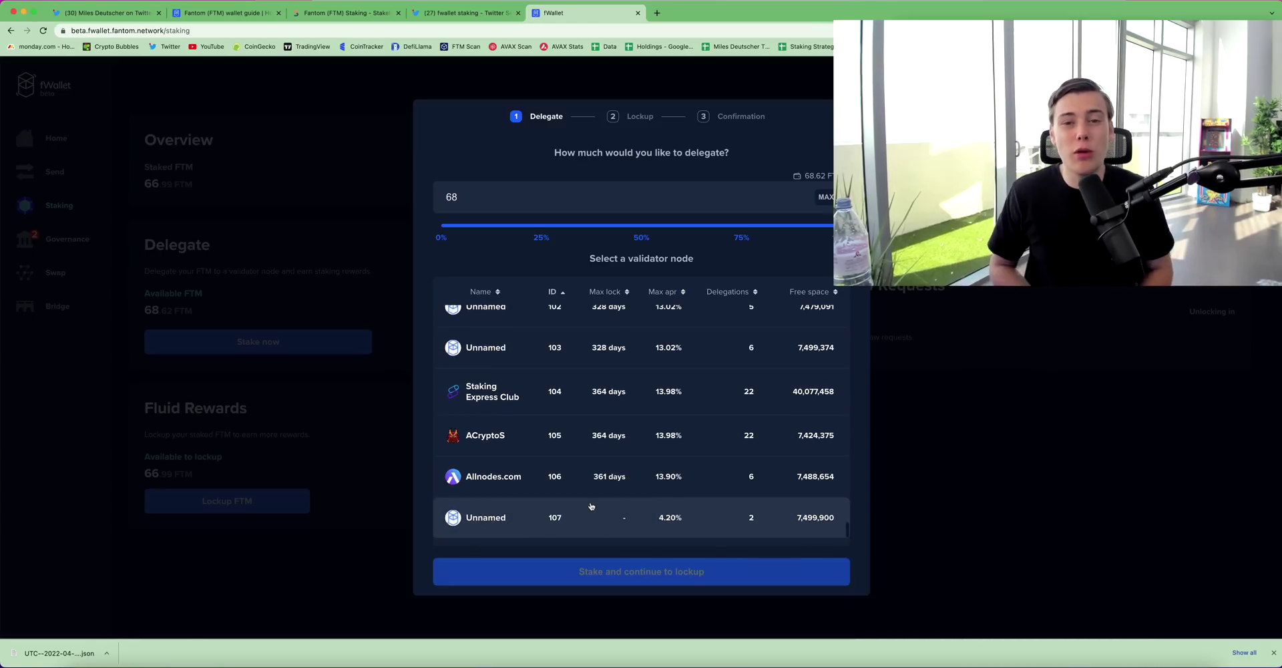
pyautogui.scroll(20, 591, 506)
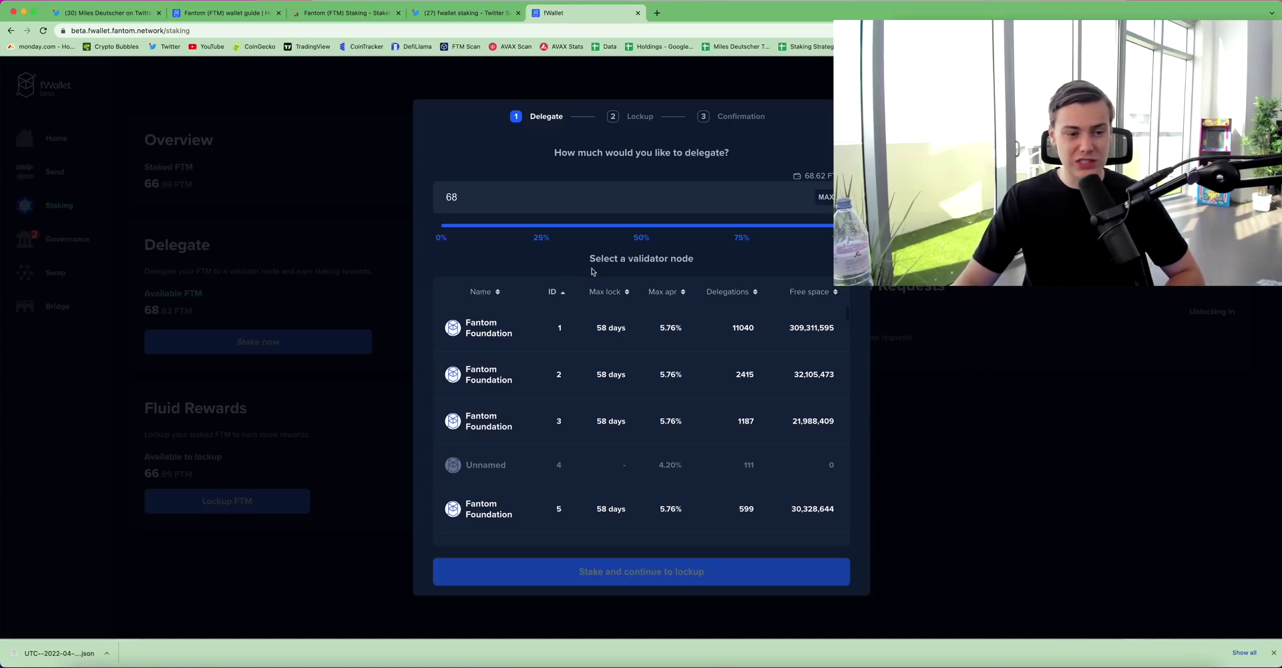
pyautogui.click(484, 331)
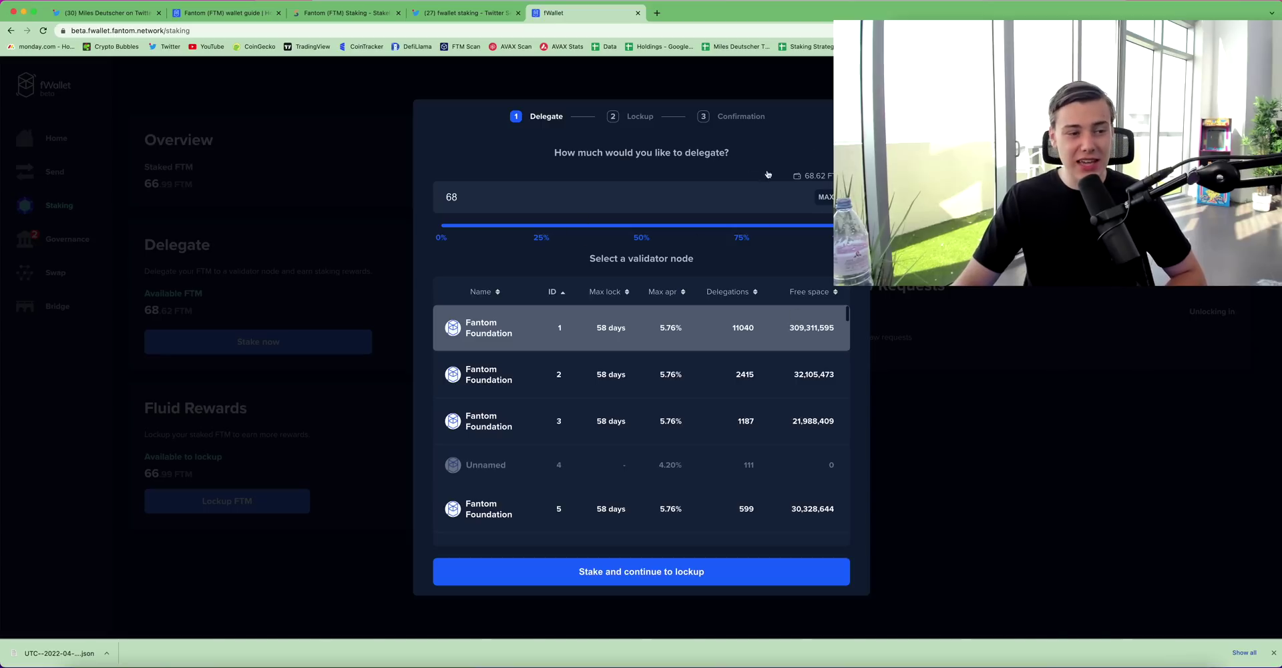
pyautogui.click(647, 577)
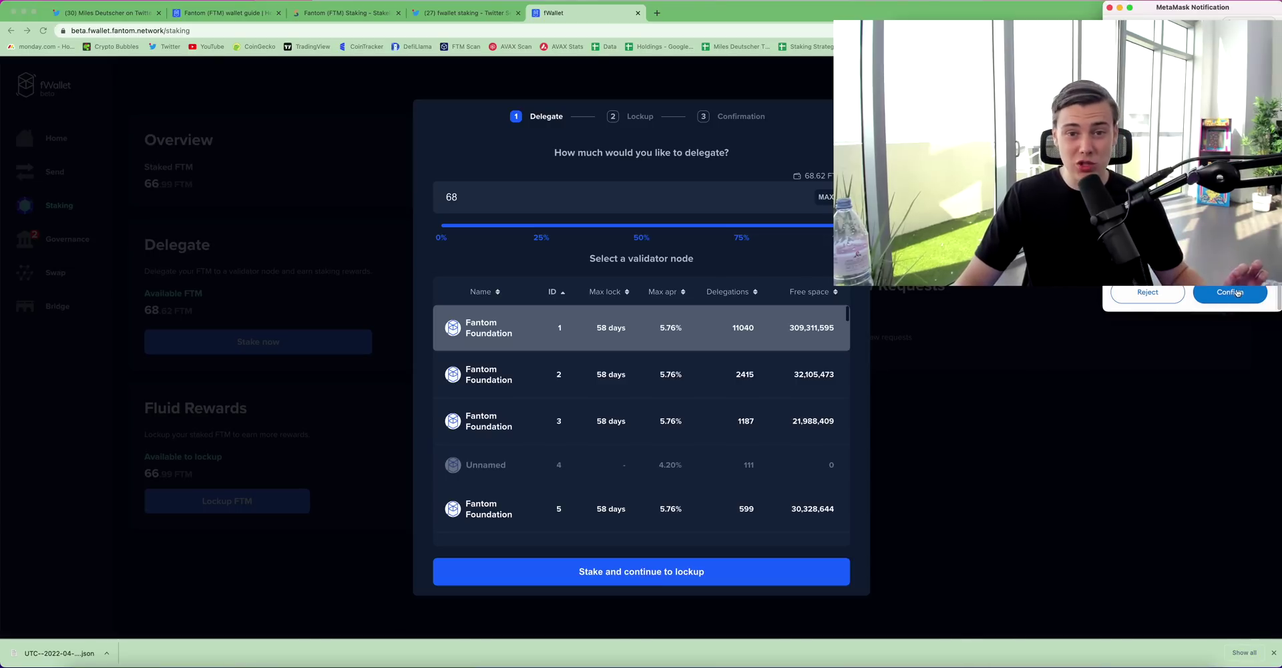
# - Confirm the 68 FTM staking transaction in MetaMask
pyautogui.click(1237, 291)
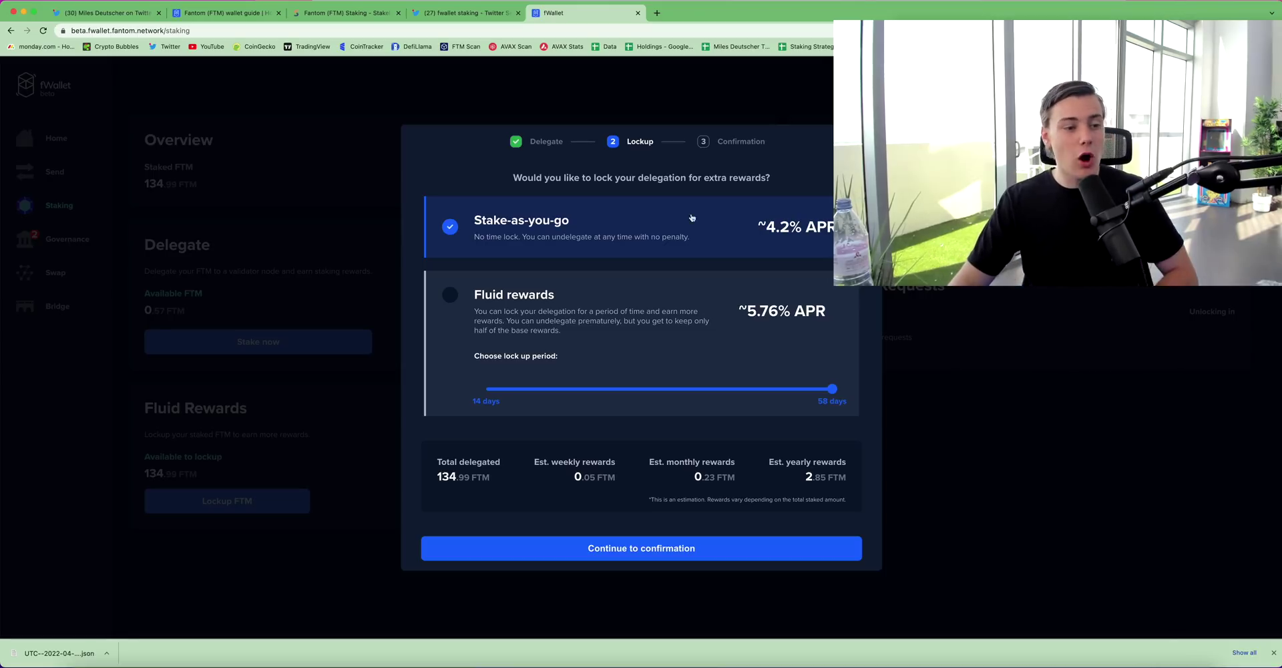
# - Lock the delegation into Fluid rewards for 58 days at 5.76% APR, confirmed in MetaMask
pyautogui.click(447, 302)
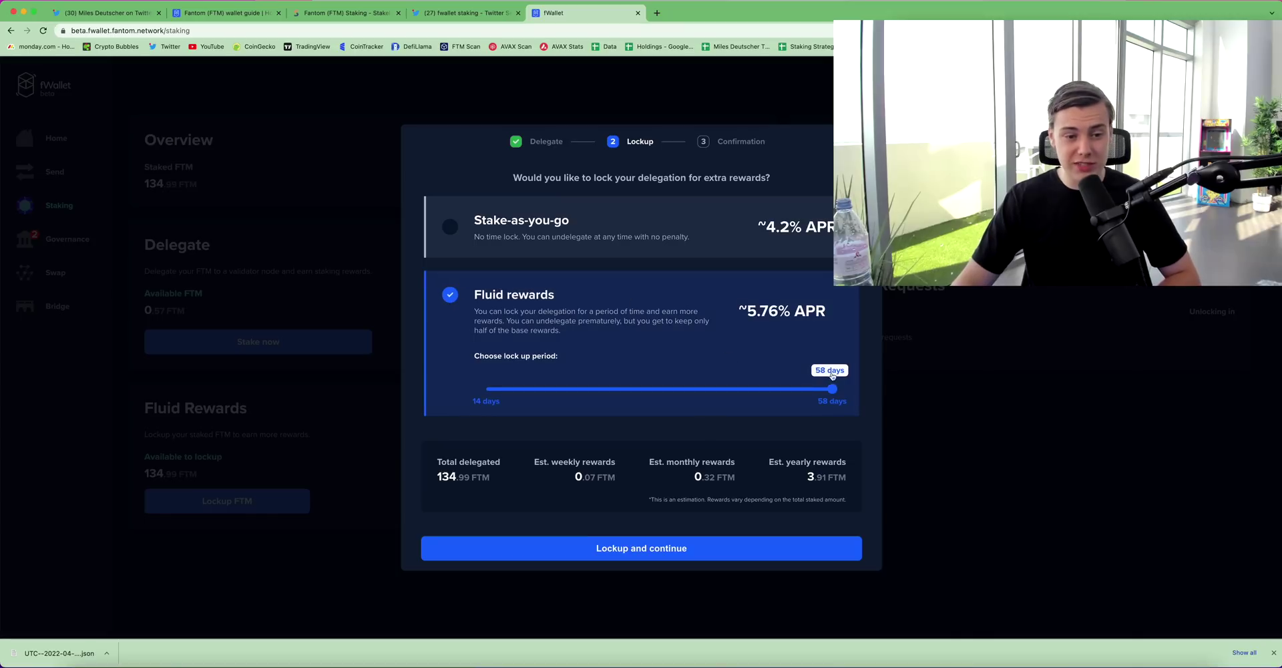
pyautogui.moveTo(835, 389)
pyautogui.mouseDown()
pyautogui.moveTo(762, 390)
pyautogui.moveTo(843, 388)
pyautogui.mouseUp()
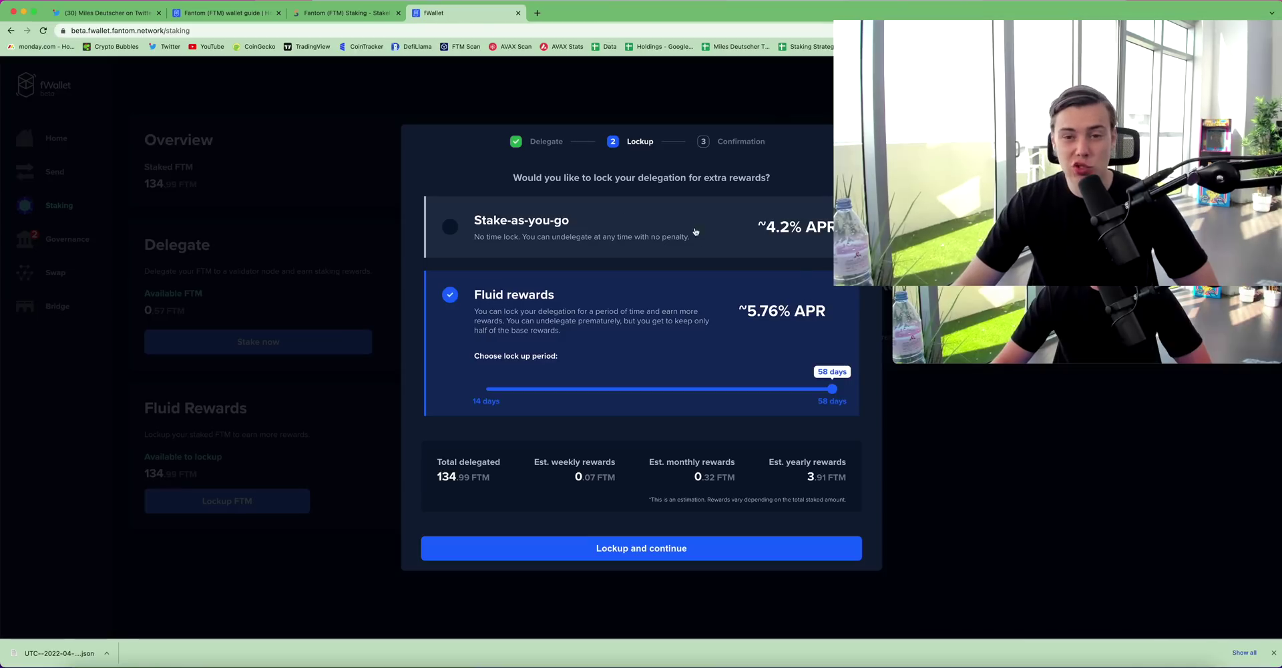
pyautogui.moveTo(831, 388); pyautogui.dragTo(861, 388)
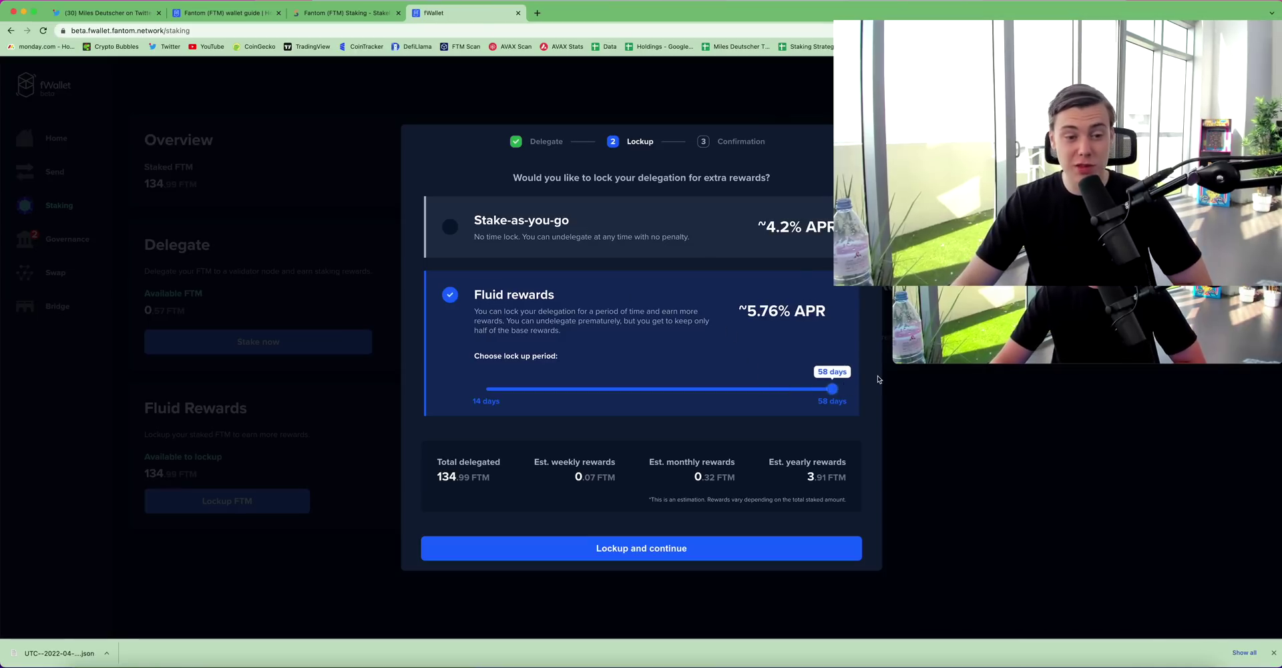
pyautogui.click(657, 550)
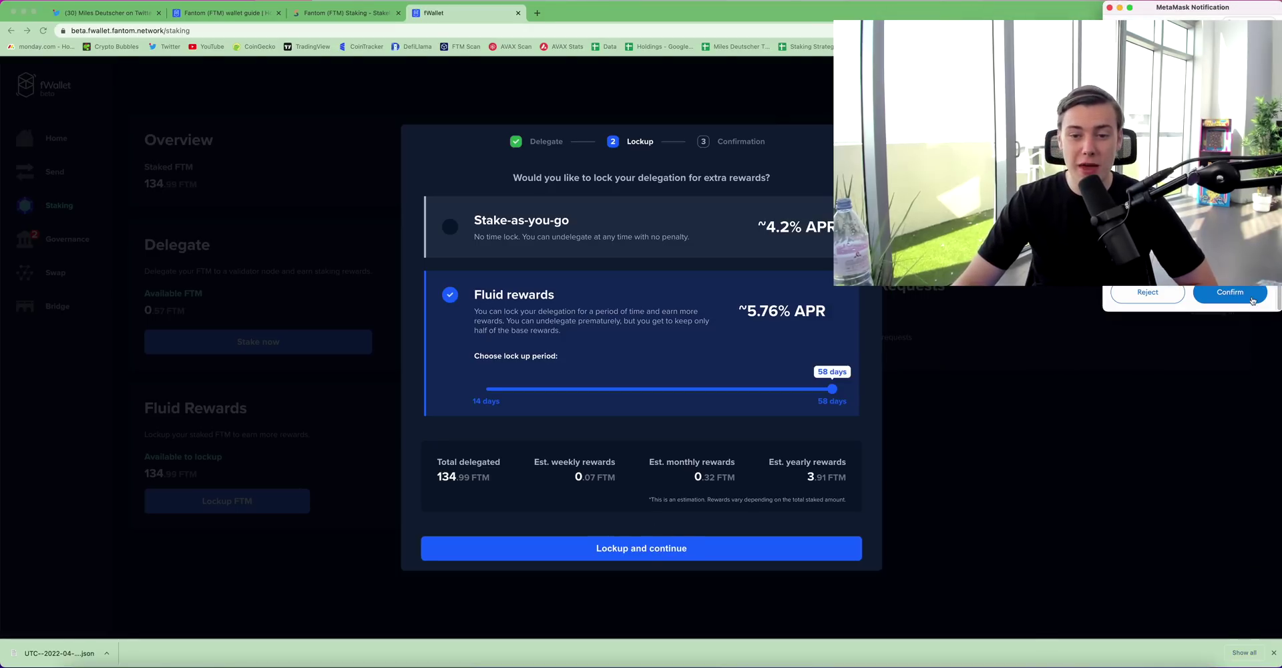
pyautogui.click(1230, 292)
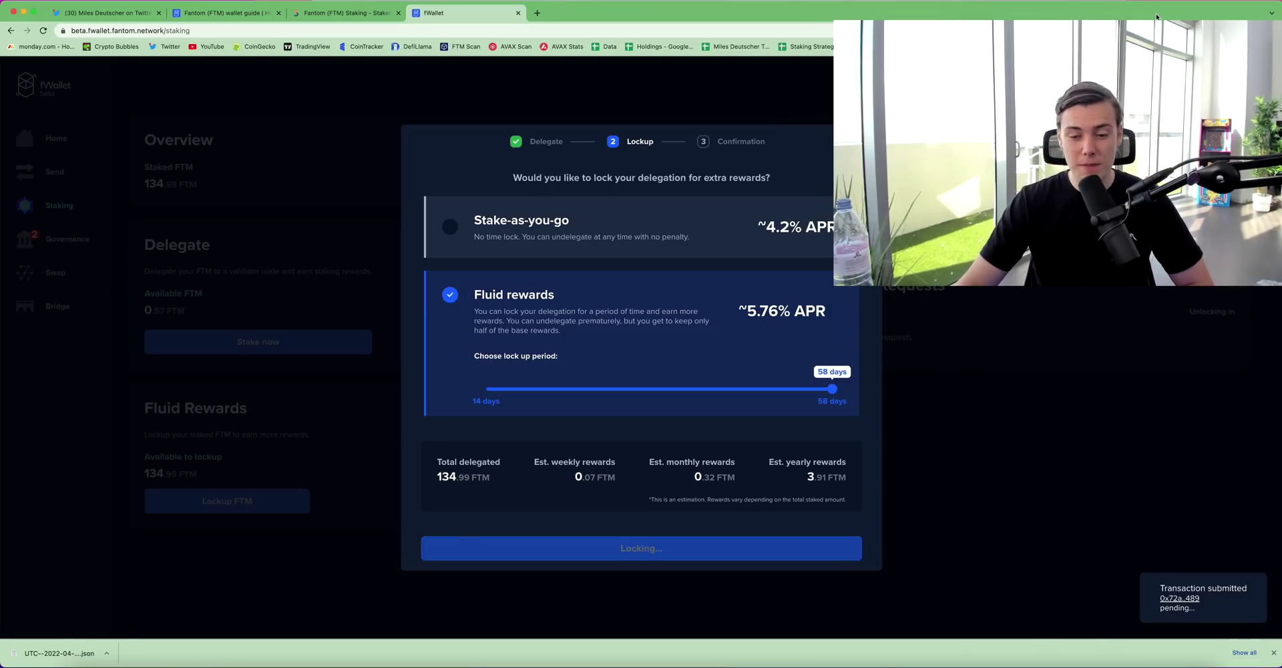
# - Review the lockup confirmation: 5.76% APR, Fantom Foundation, staked amount, 58 days
pyautogui.moveTo(737, 360); pyautogui.dragTo(783, 363)
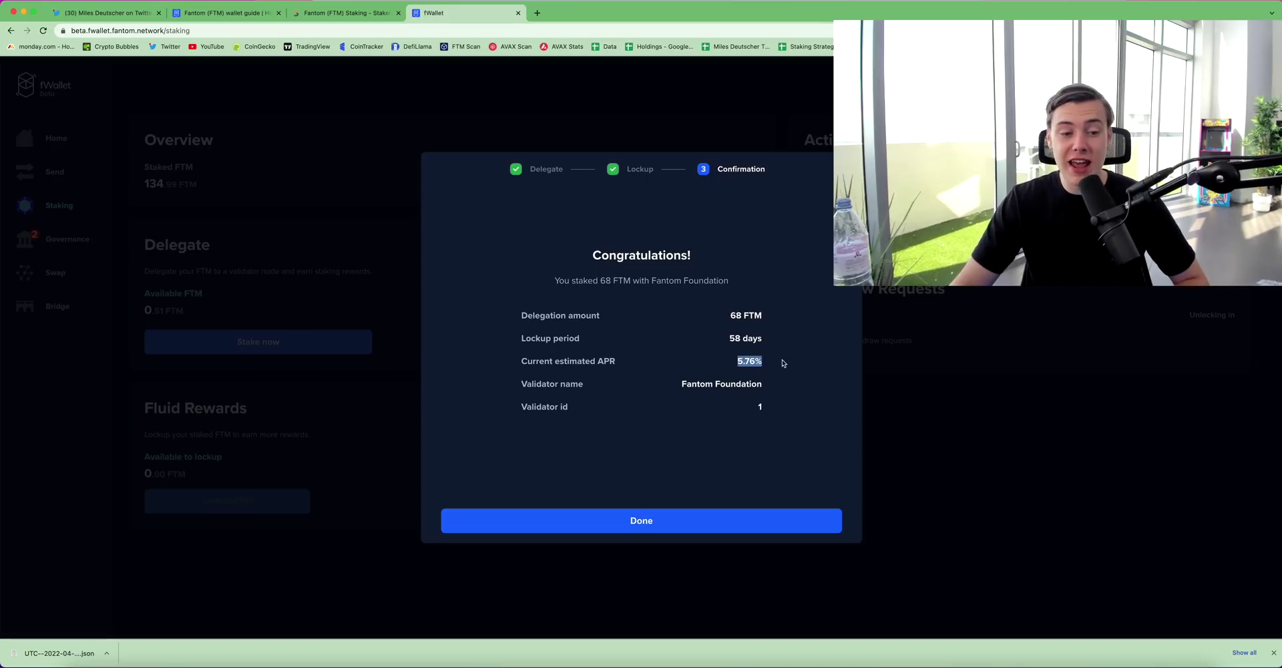
pyautogui.moveTo(680, 386); pyautogui.dragTo(786, 384)
pyautogui.moveTo(735, 315); pyautogui.dragTo(795, 338)
pyautogui.click(795, 334)
pyautogui.click(664, 520)
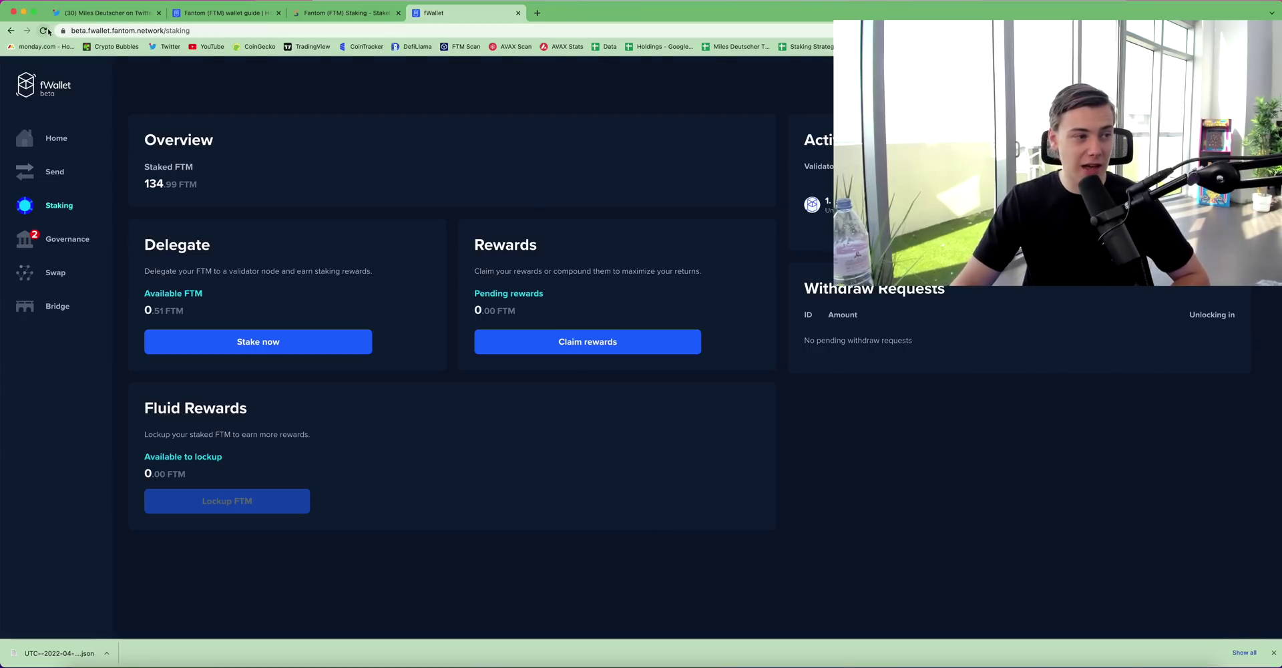
# - Check the Fantom Foundation delegation's locked amount and unlock time, then choose Undelegate
pyautogui.click(820, 206)
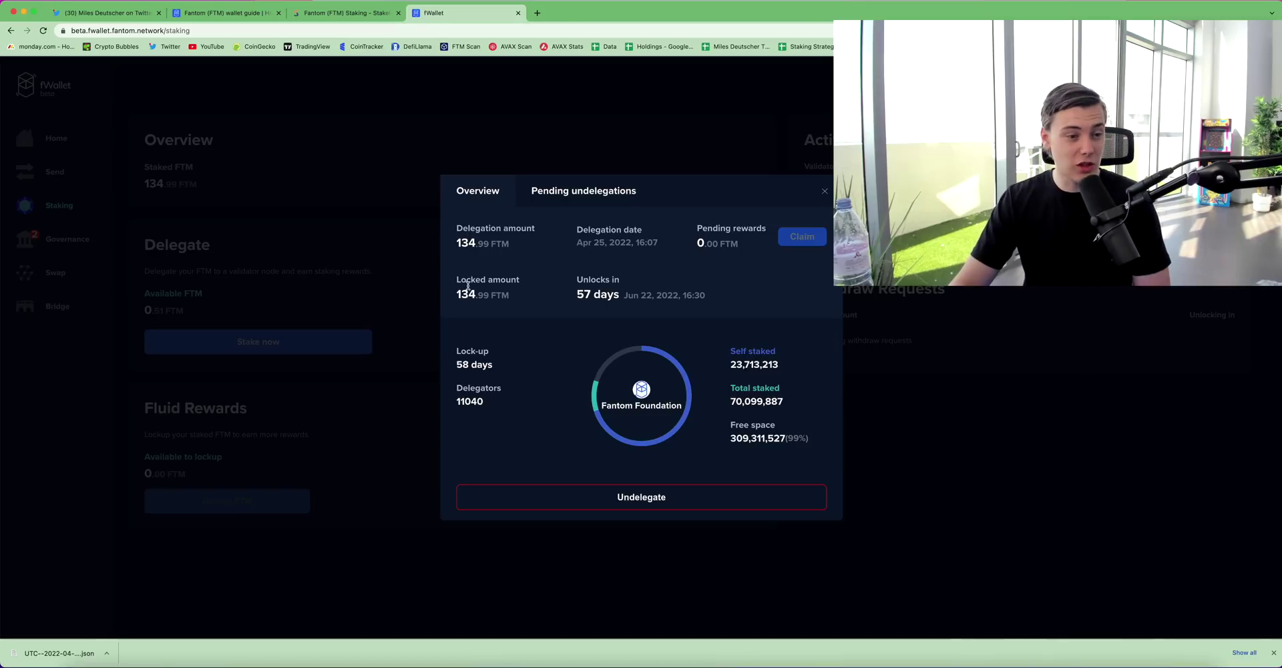
pyautogui.moveTo(457, 294); pyautogui.dragTo(526, 303)
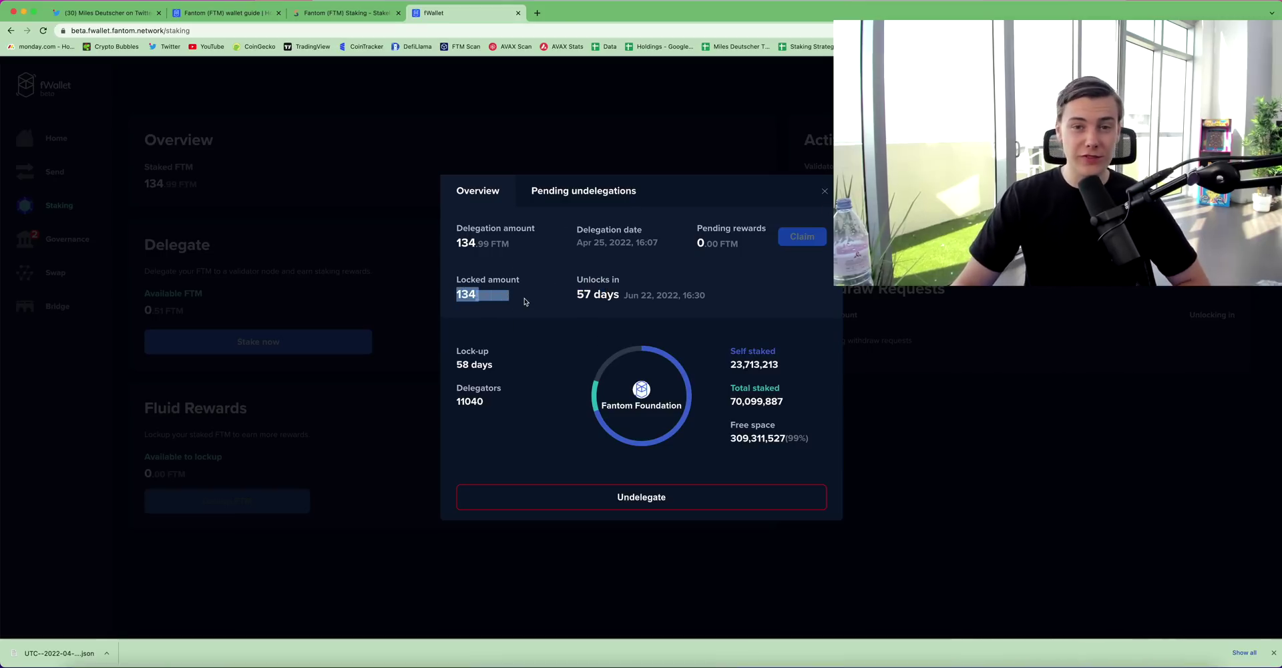
pyautogui.click(564, 200)
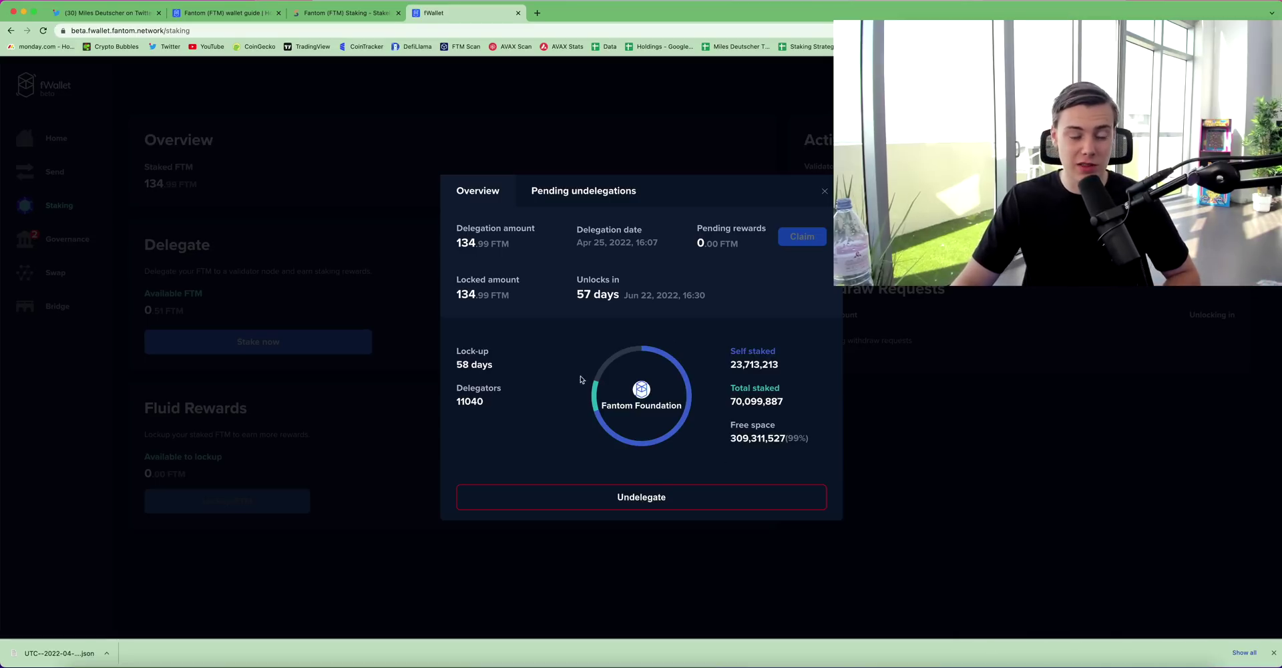
pyautogui.click(641, 500)
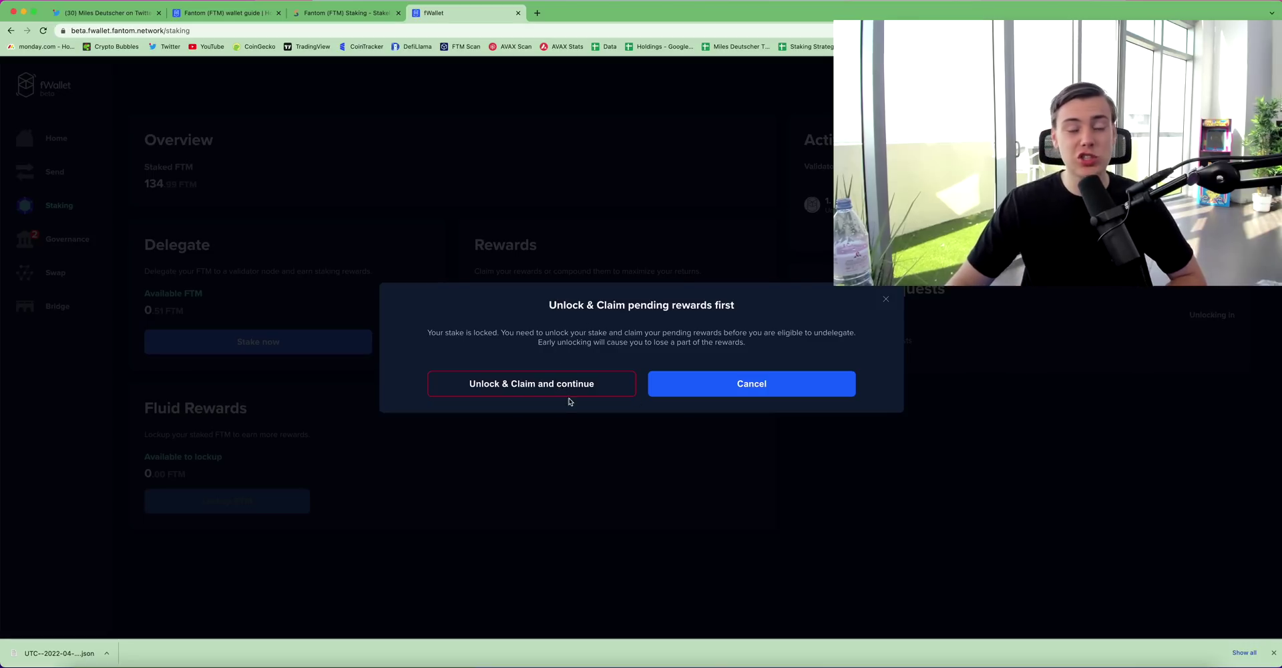
# - Approve the Unlock & Claim wallet request, then start a new browser tab for Tarot
pyautogui.click(535, 384)
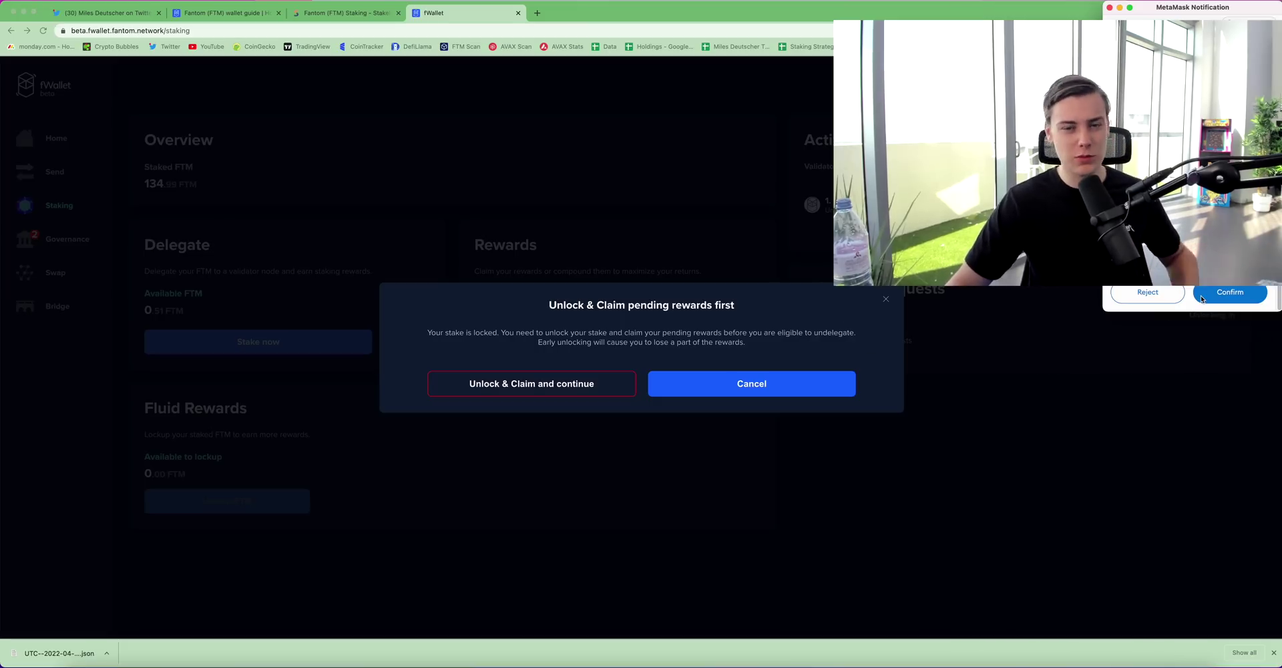
pyautogui.click(1230, 294)
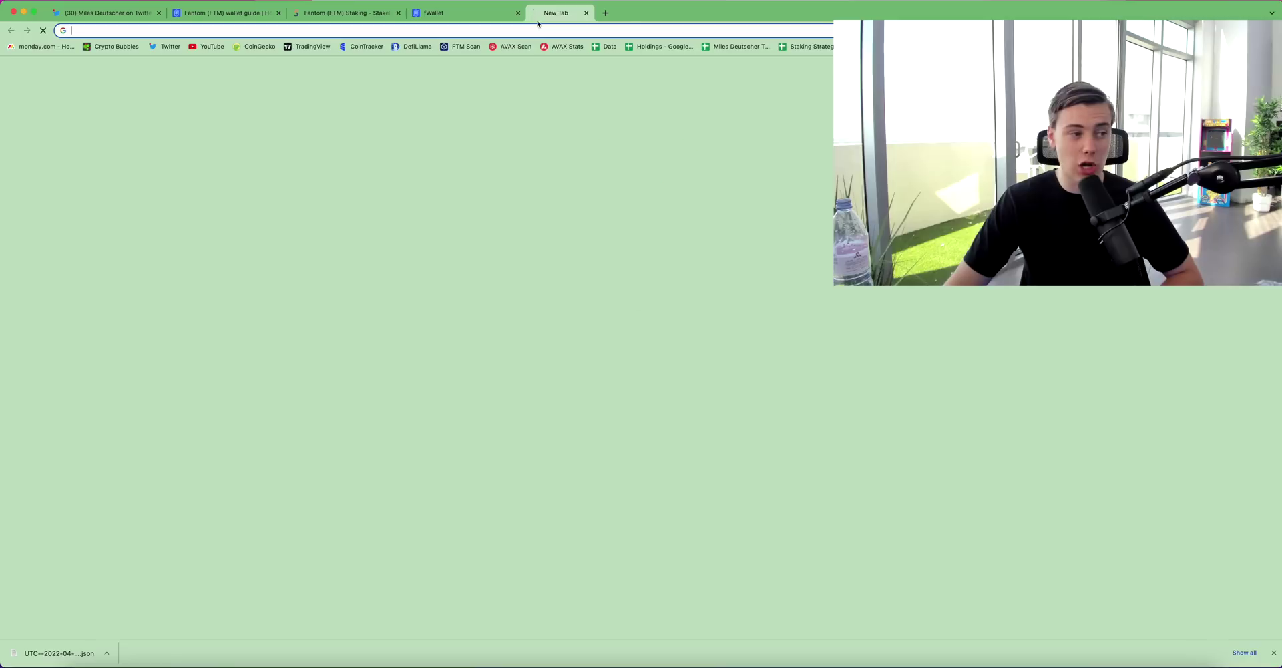
pyautogui.click(537, 12)
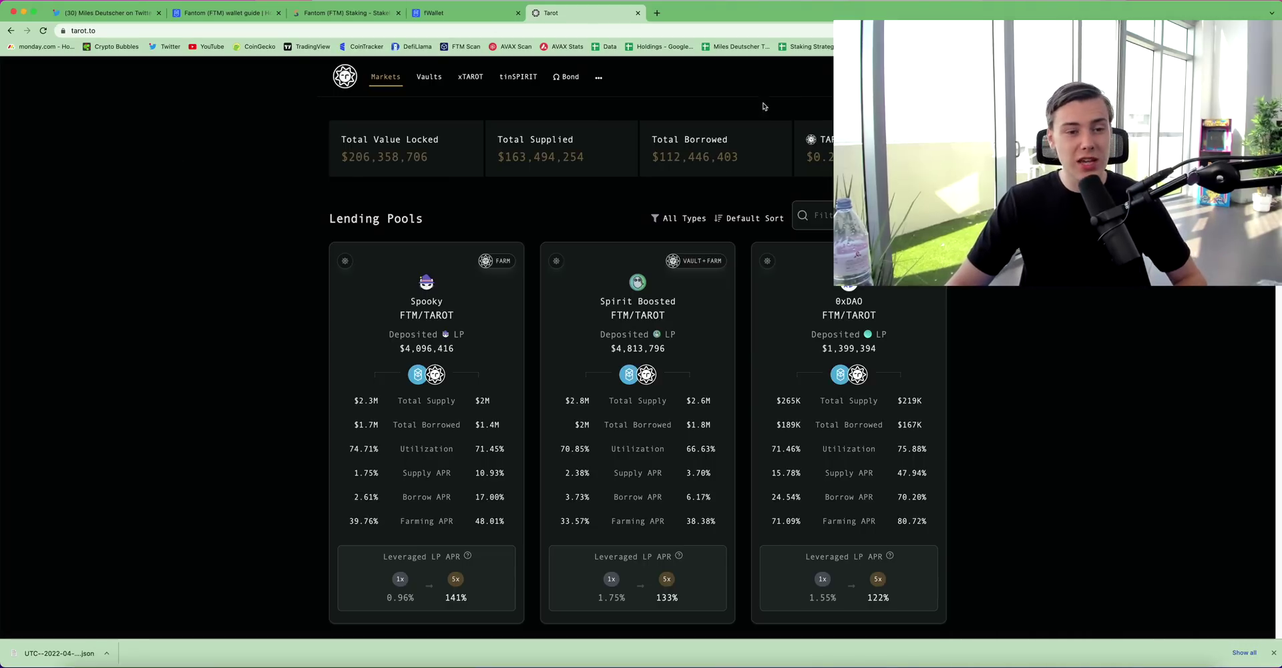
# - Connect the MetaMask wallet to Tarot
pyautogui.click(915, 77)
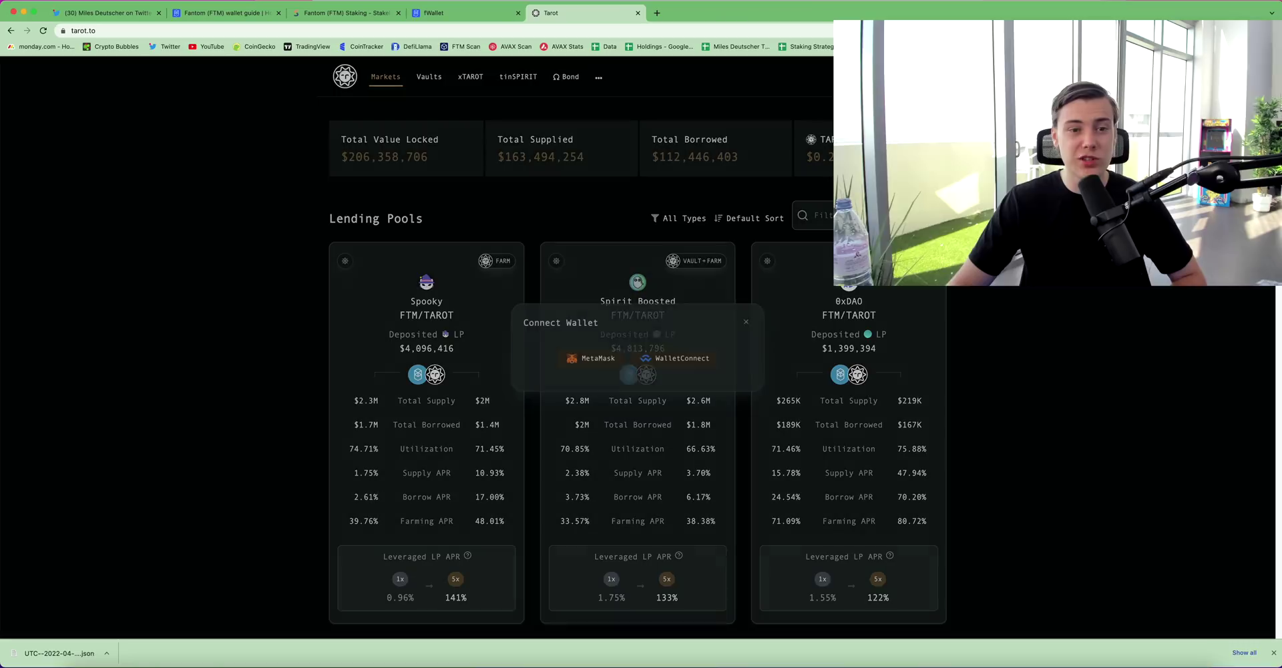
pyautogui.click(599, 358)
pyautogui.scroll(-3, 1191, 305)
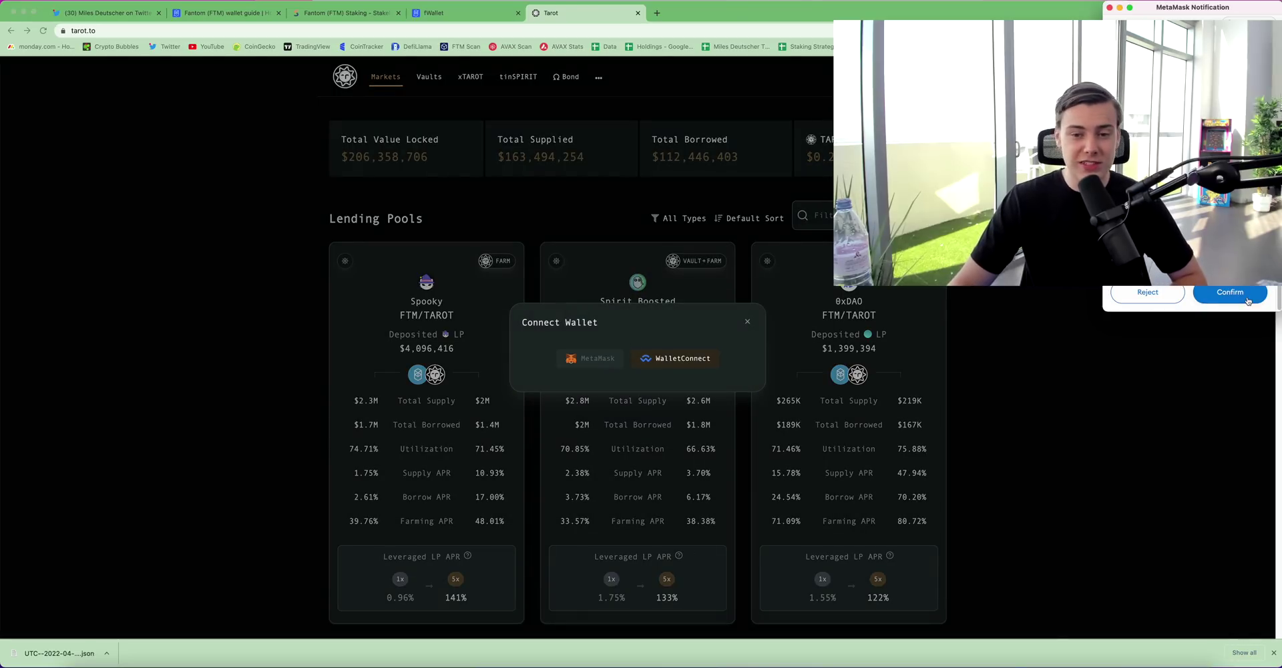
pyautogui.click(1156, 296)
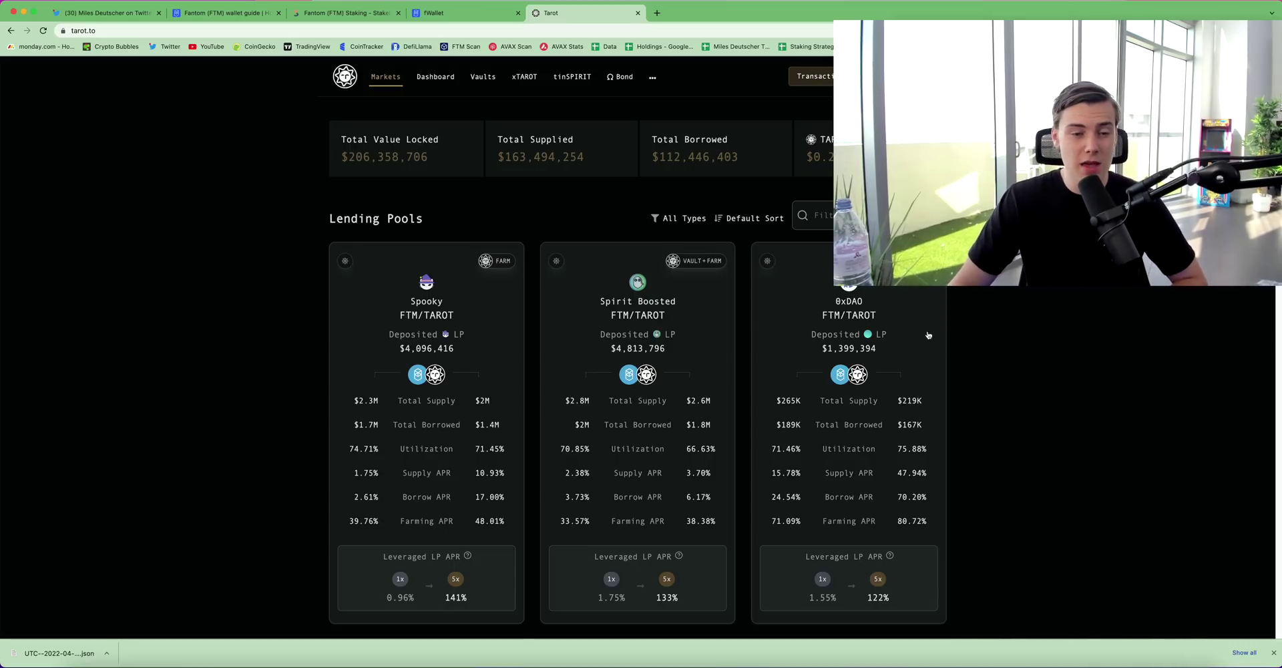
# - Sort Tarot's lending pools by FTM Supply APR and browse the results
pyautogui.click(731, 220)
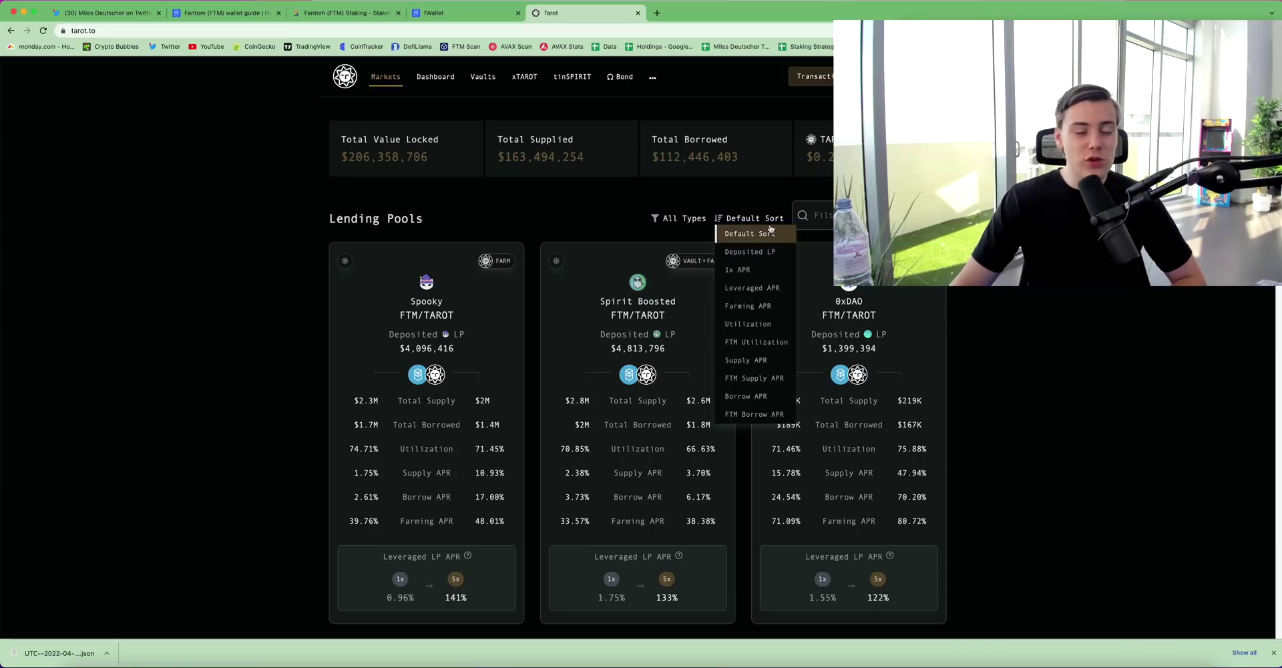
pyautogui.click(775, 378)
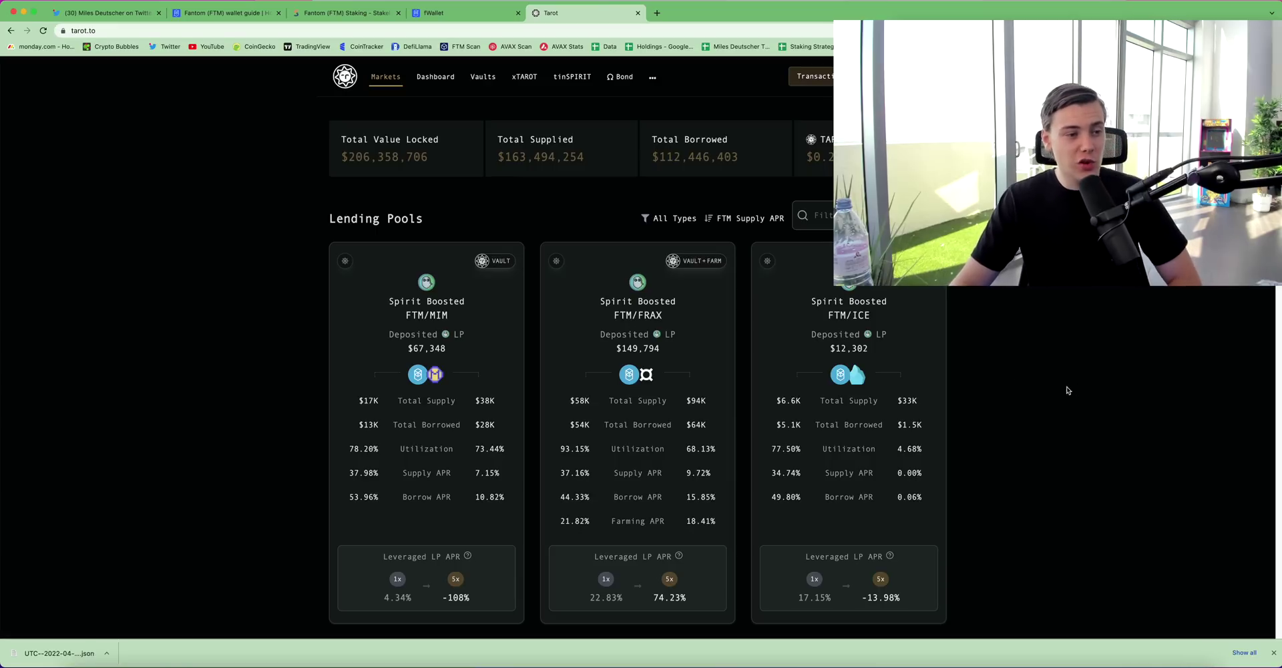
pyautogui.scroll(-1, 261, 347)
pyautogui.scroll(-1, 261, 346)
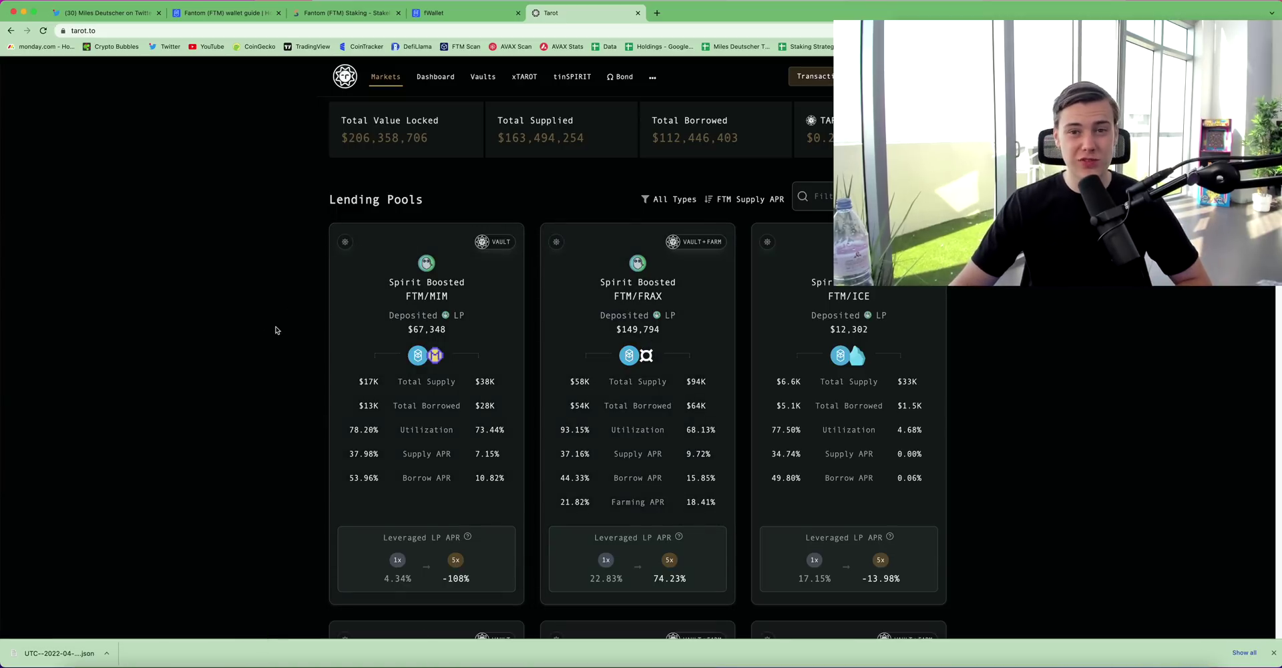
# - View the FTM supply form in the Spirit Boosted FTM/MIM pool's Lend tab, then go back
pyautogui.click(467, 354)
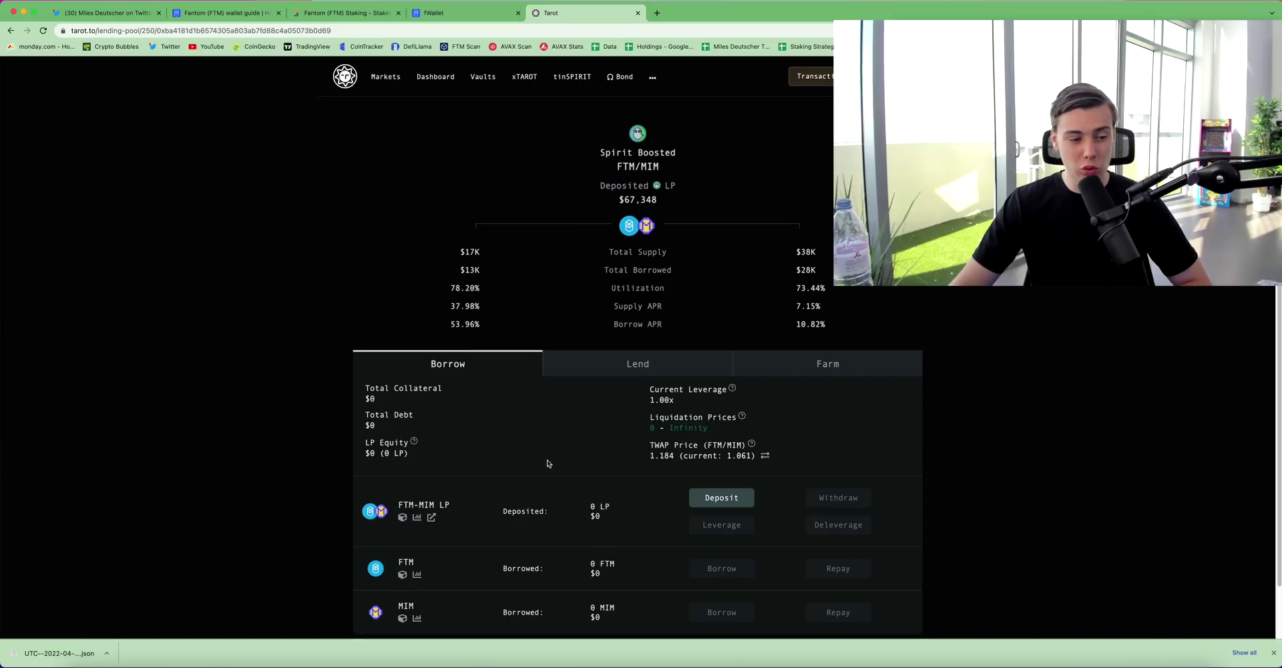
pyautogui.click(587, 364)
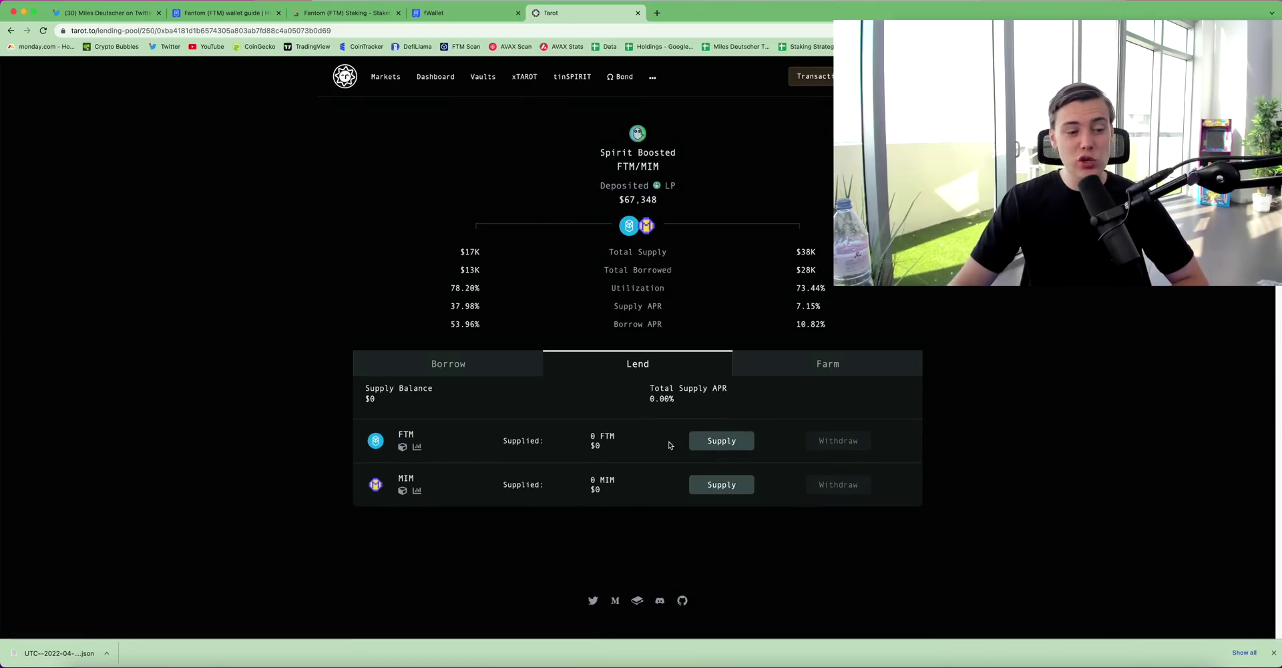
pyautogui.click(719, 442)
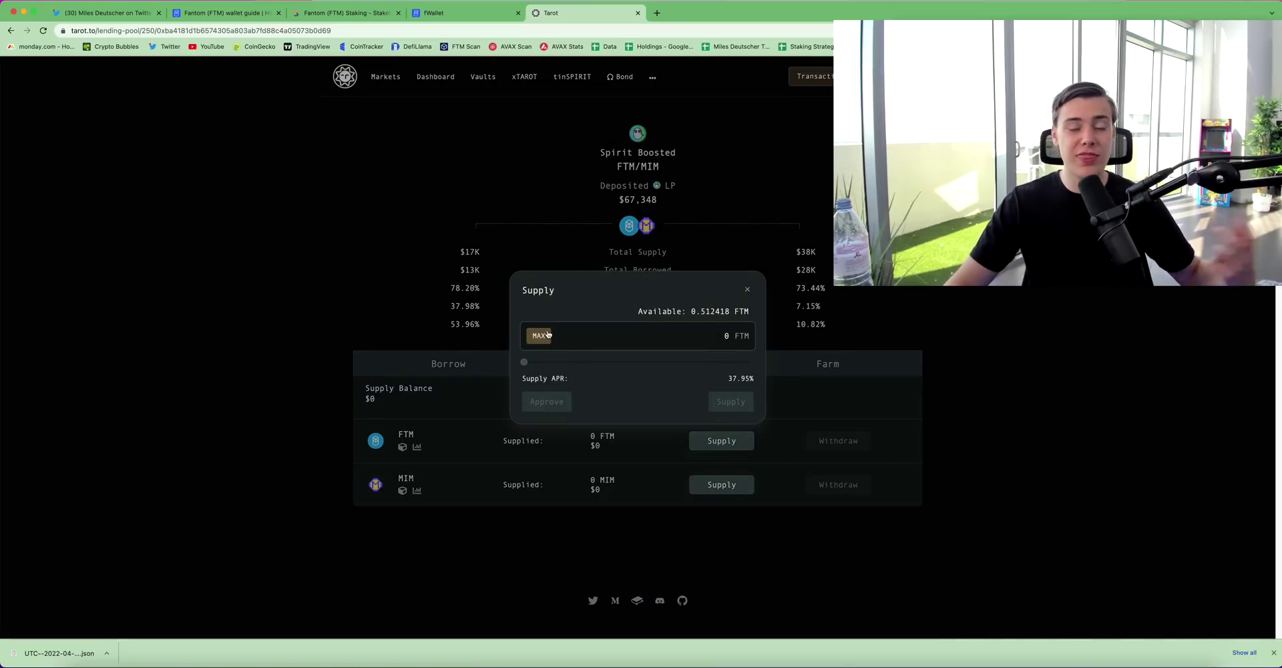
pyautogui.press('Escape')
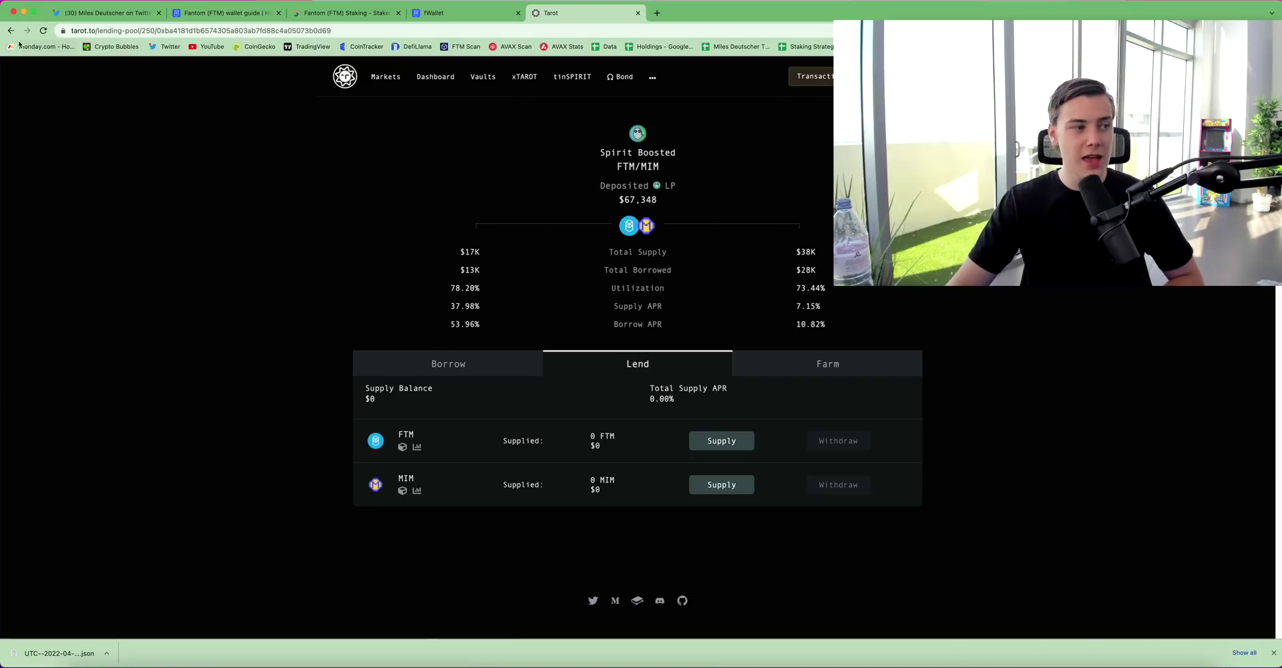
pyautogui.click(10, 30)
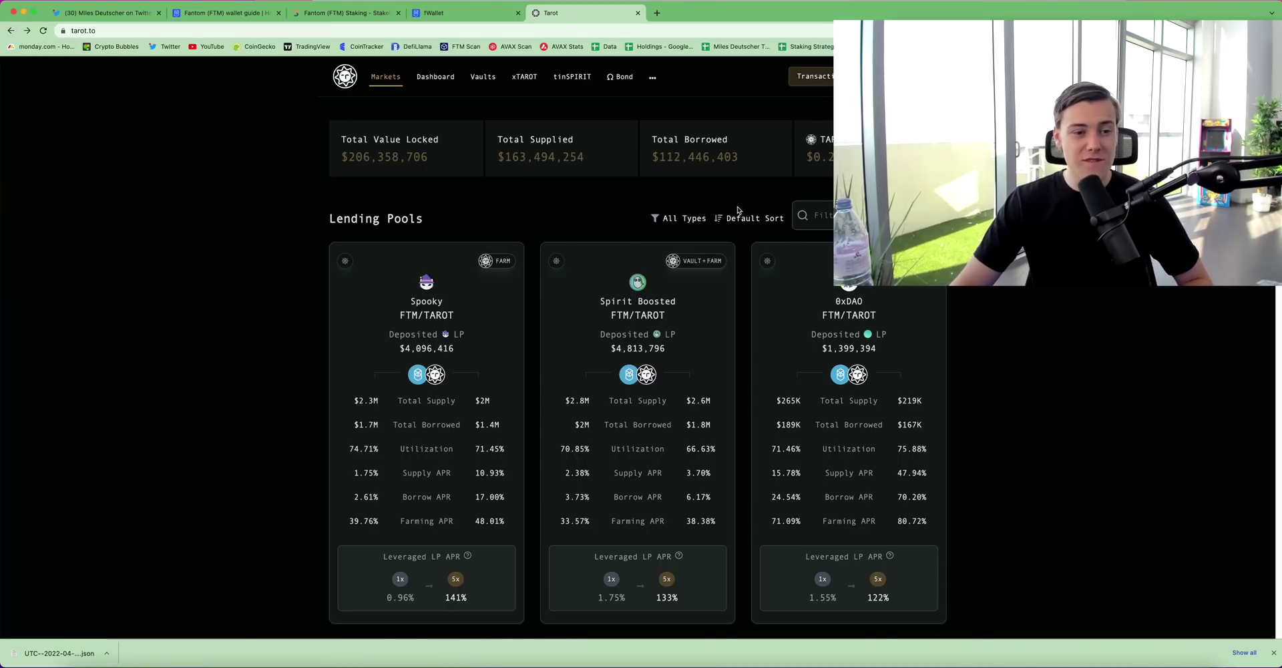
# - Re-sort pools by FTM Supply APR, bringing Spirit Boosted FTM/MIM (37.98%) to the top
pyautogui.click(765, 378)
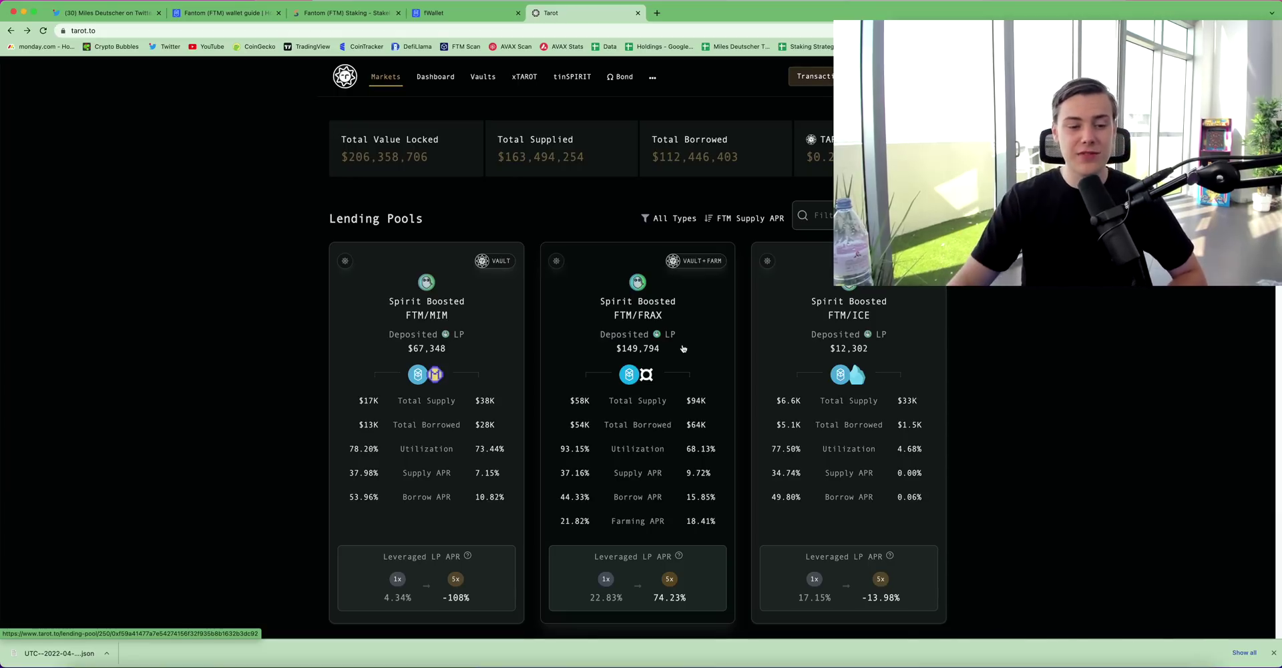
# - Scroll the FTM-supply-sorted pools down to Spooky FTM/MULTI (30.96%) and Tomb Cemetery FTM/TSHARE (29.69%)
pyautogui.scroll(-4, 683, 348)
pyautogui.scroll(-6, 520, 301)
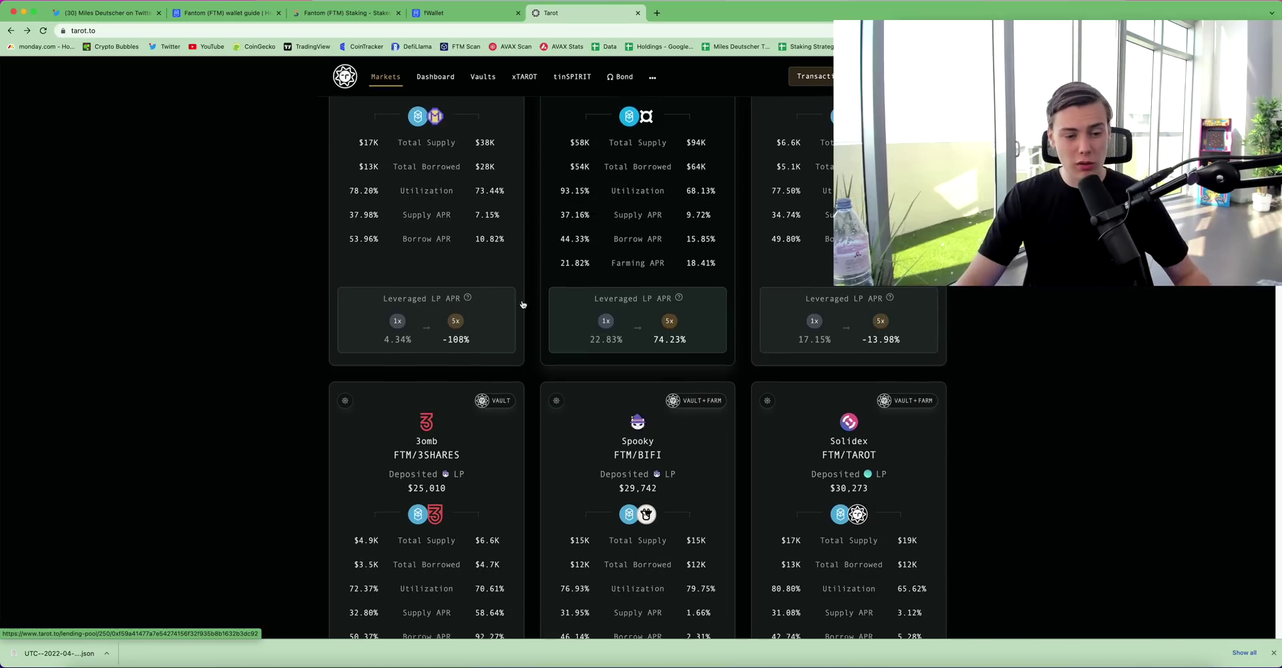
pyautogui.scroll(-1, 474, 353)
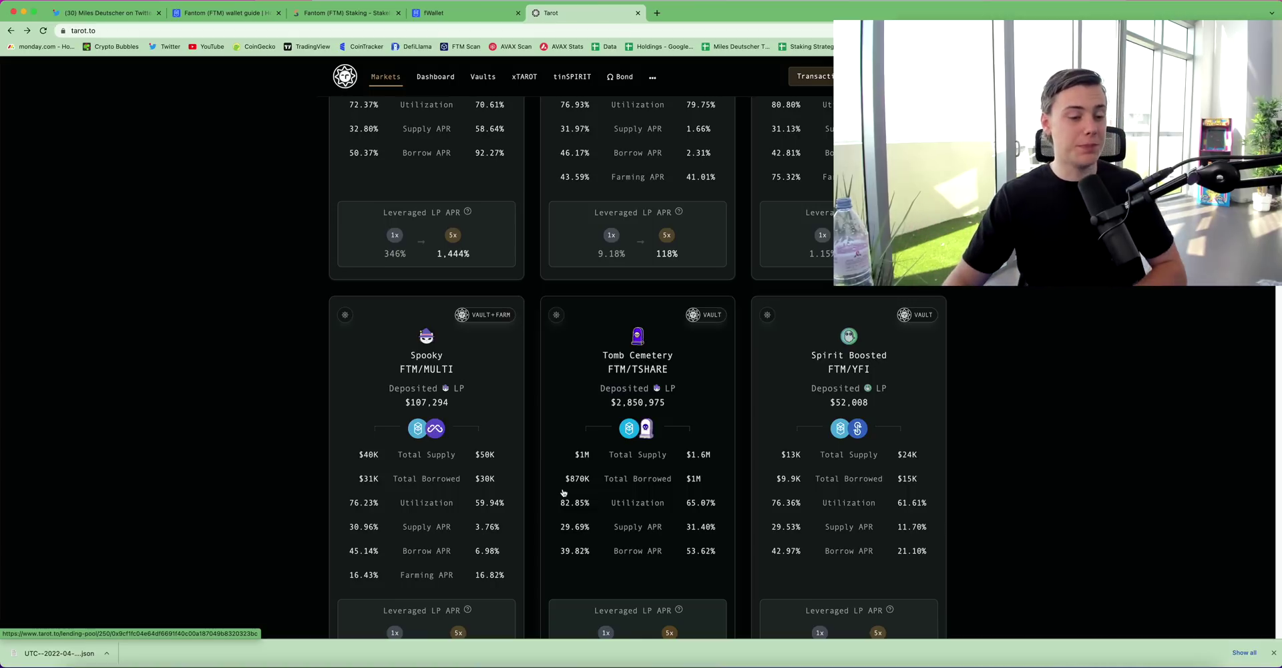
pyautogui.scroll(-2, 563, 492)
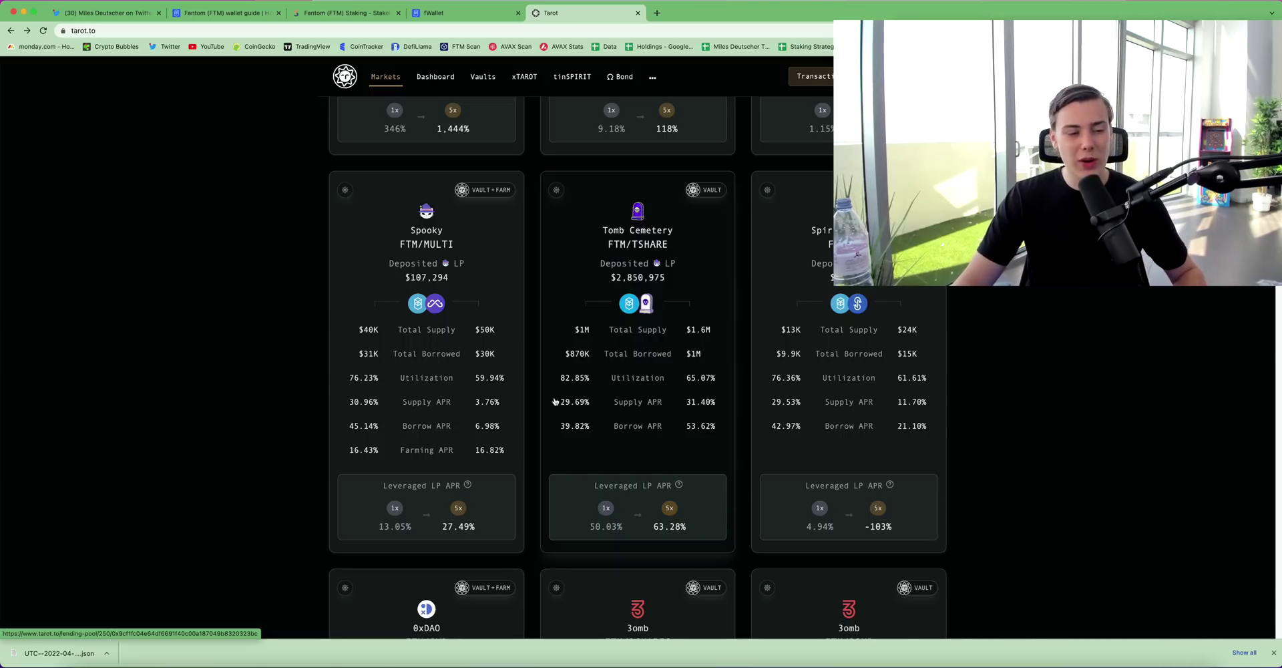
# - Scan lower pools, then scroll back to Spirit Boosted FTM/MIM (37.98%) and FTM/FRAX (37.20%) at the top
pyautogui.scroll(-4, 765, 350)
pyautogui.scroll(-6, 440, 353)
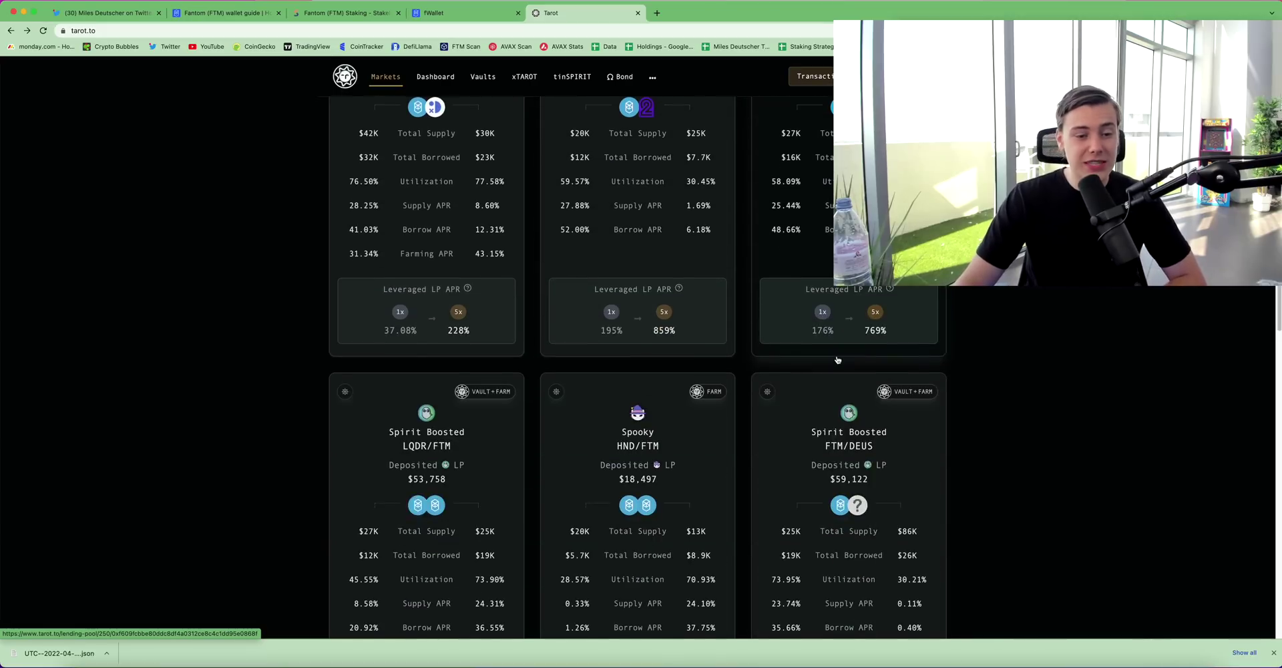
pyautogui.scroll(-6, 440, 353)
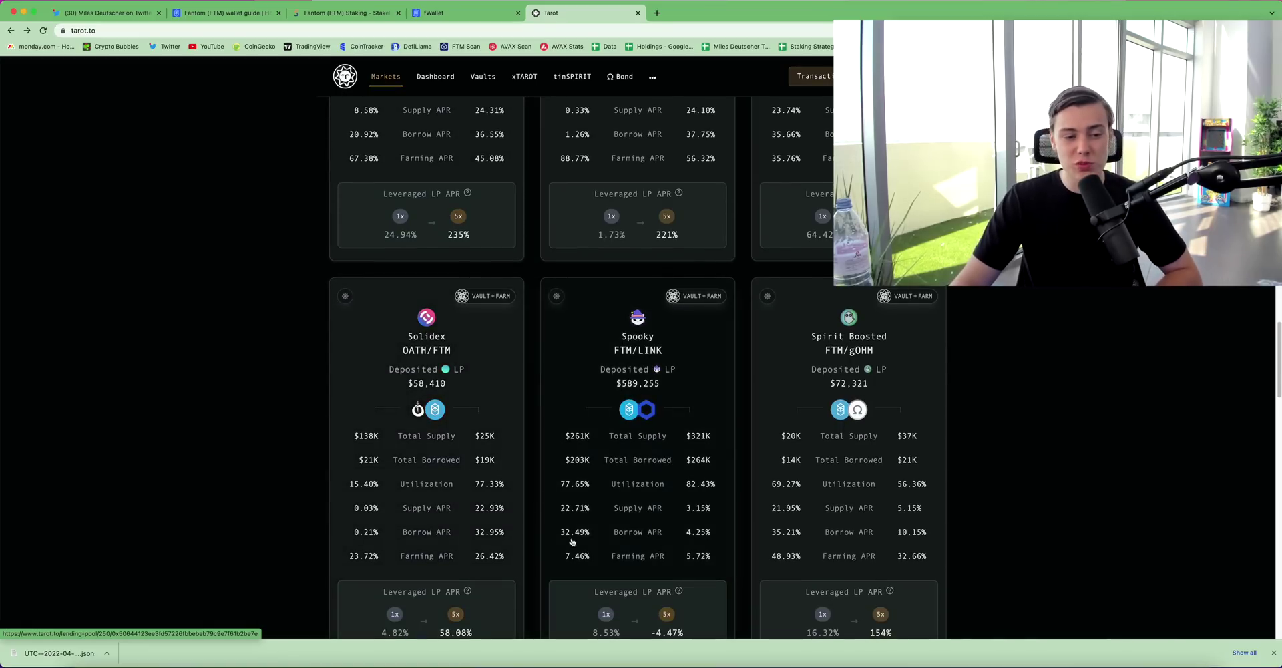
pyautogui.scroll(-10, 703, 399)
pyautogui.scroll(1, 704, 400)
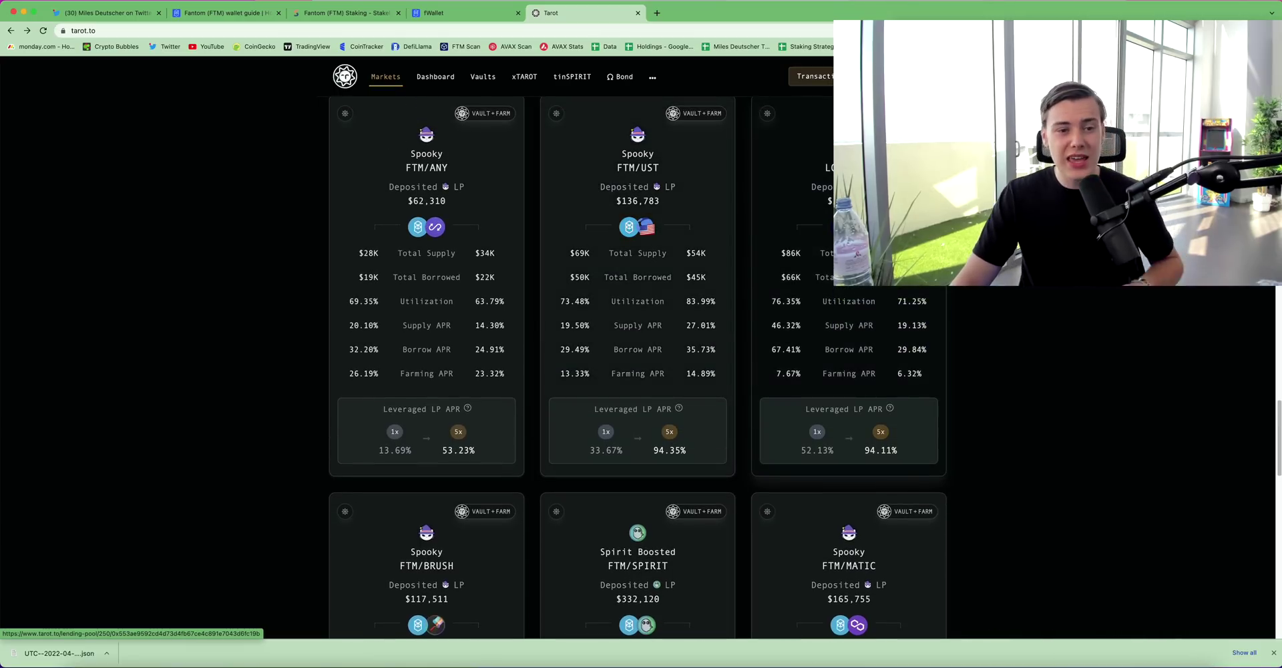
pyautogui.scroll(-12, 730, 325)
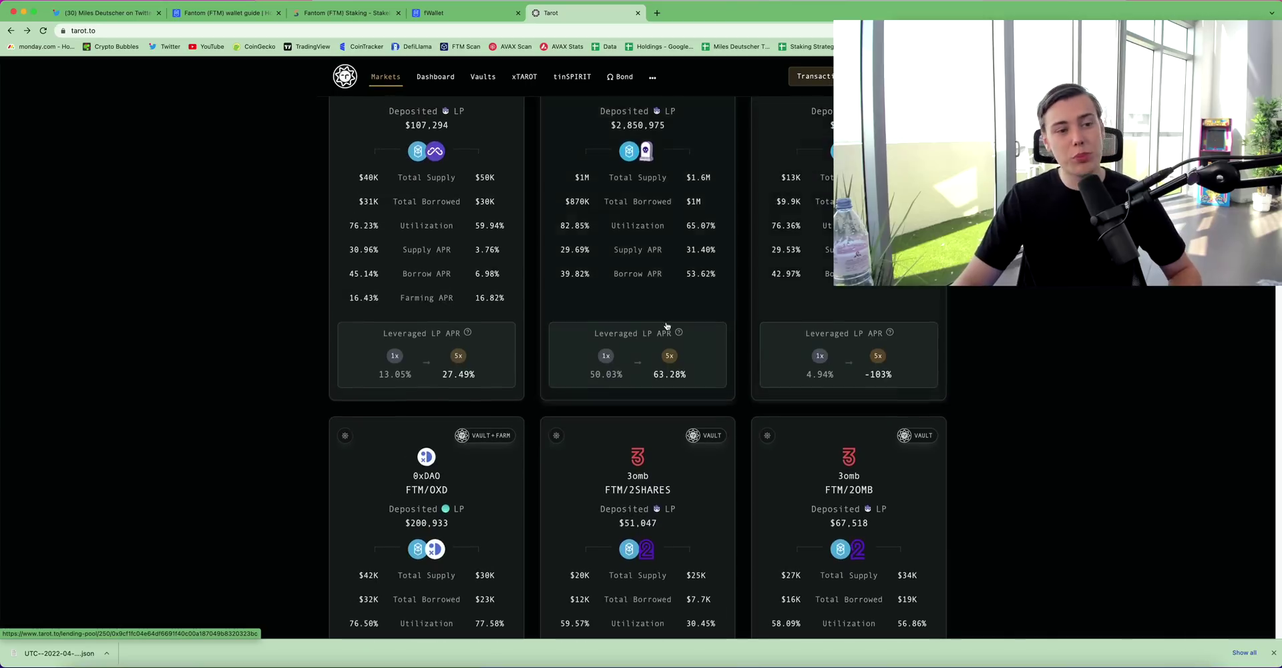
pyautogui.scroll(2, 665, 324)
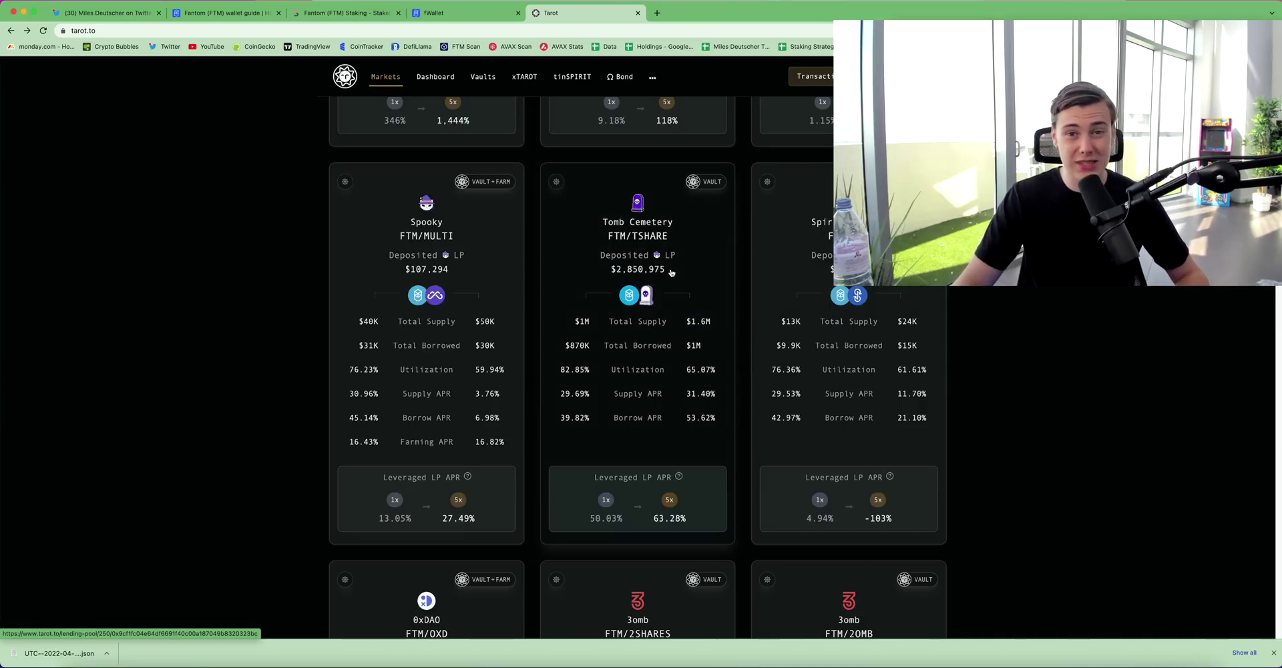
pyautogui.scroll(10, 671, 272)
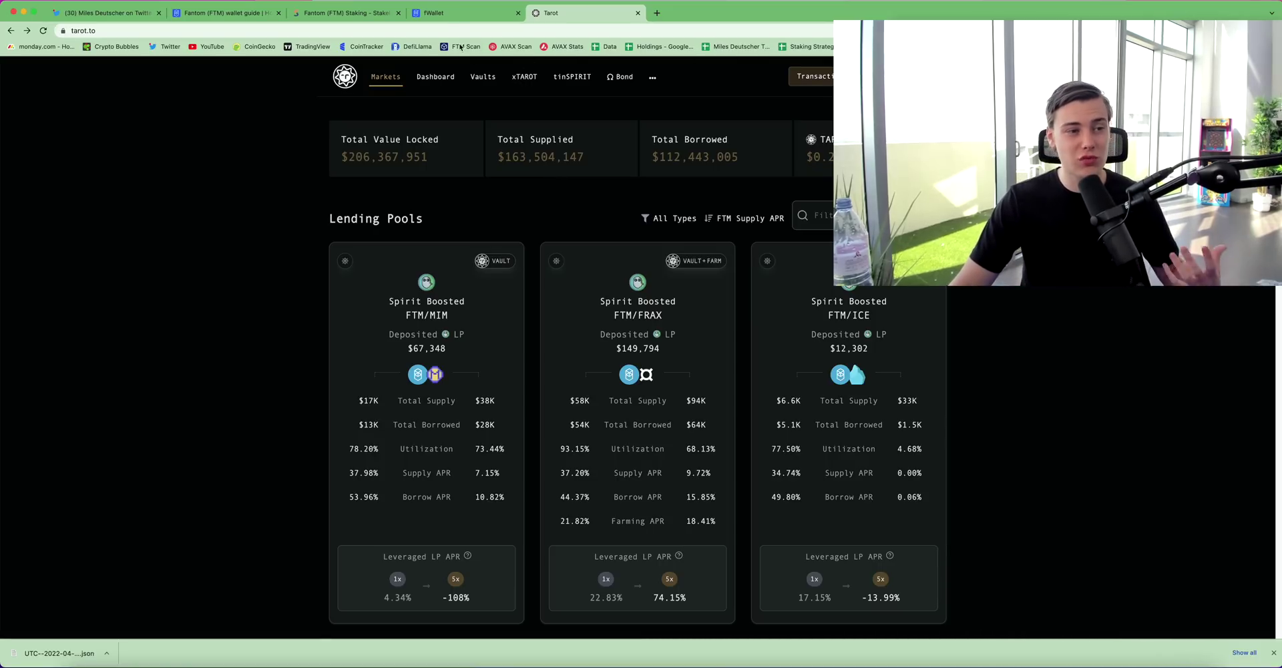
# - Switch to fWallet's Staking tab showing 134.99 FTM staked and 0.51 FTM available
pyautogui.click(446, 15)
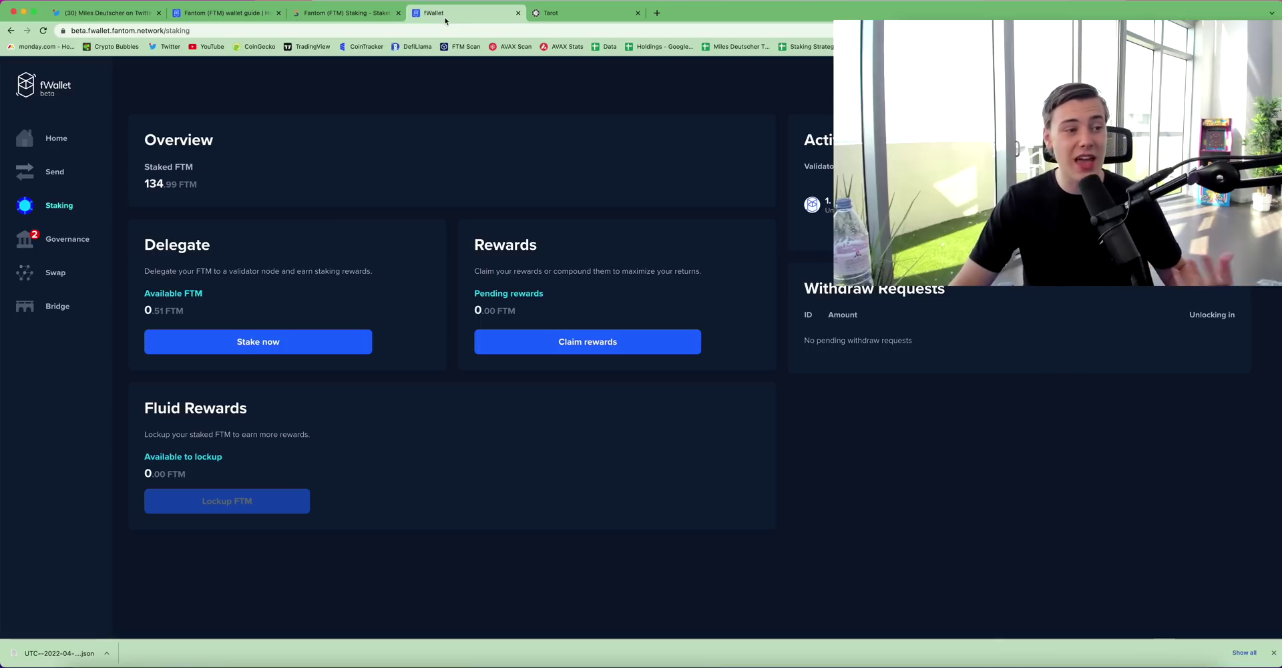